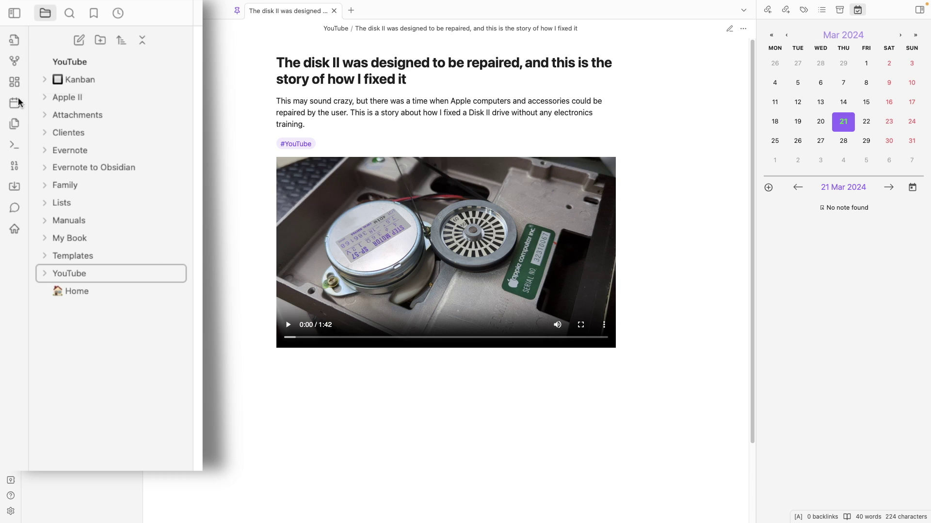
Toggle the ribbon's 'Create new canvas' shortcut off and back on, then bring up the YouTube folder's actions
right_click(17, 267)
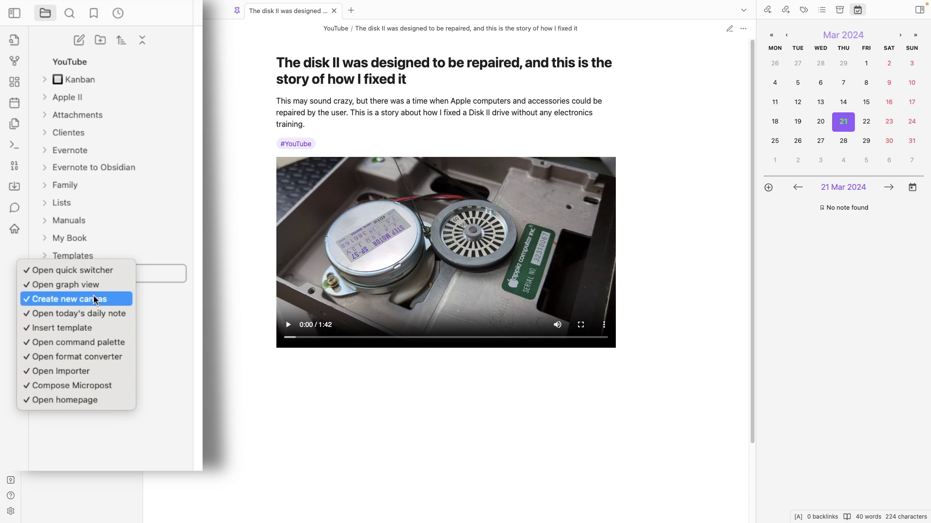
click(99, 298)
right_click(11, 274)
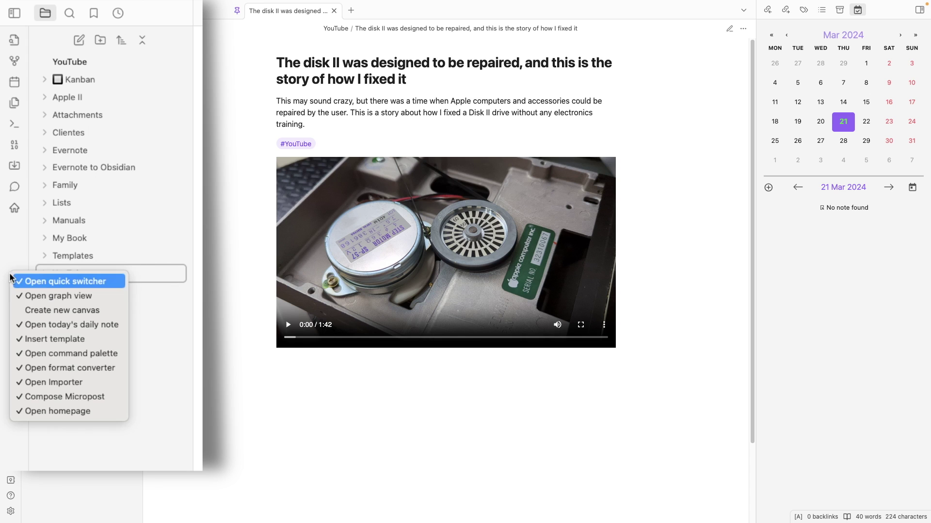
click(71, 311)
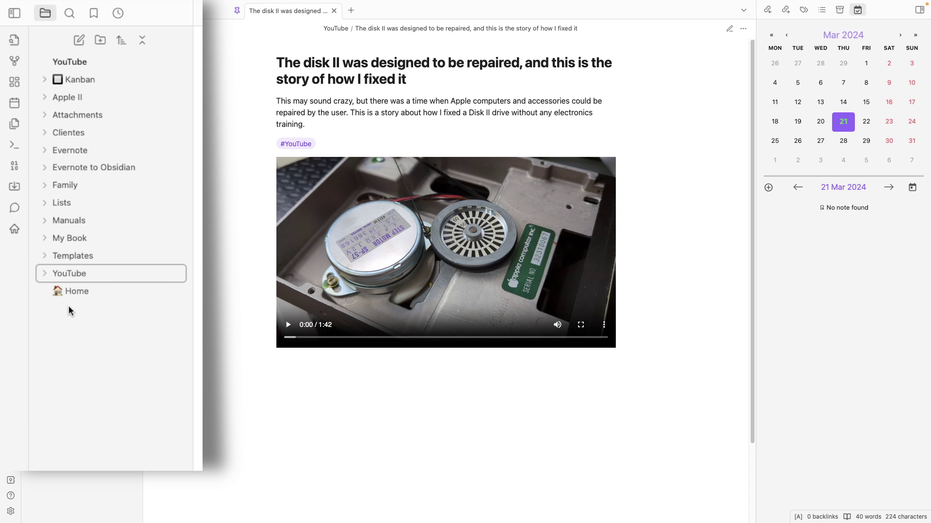
right_click(95, 274)
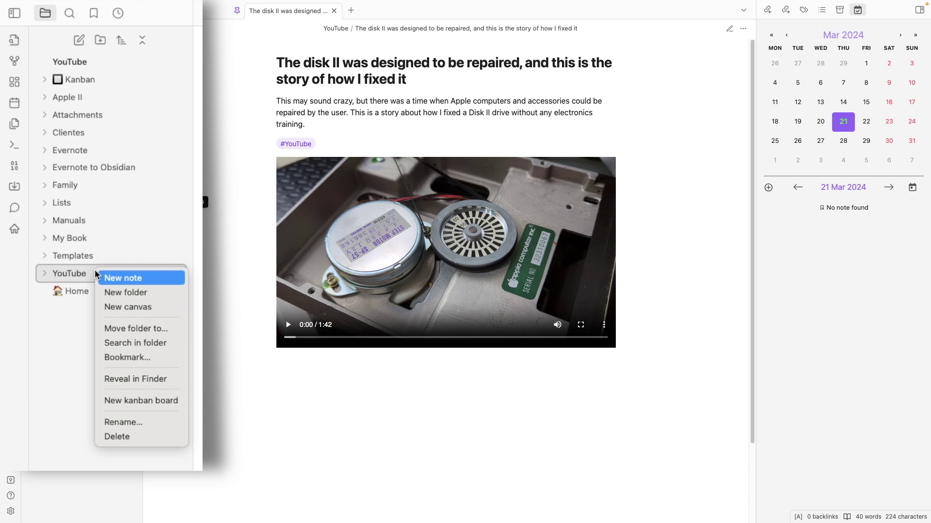
Create a new canvas in the YouTube folder and place Subscribe.png on it
click(173, 308)
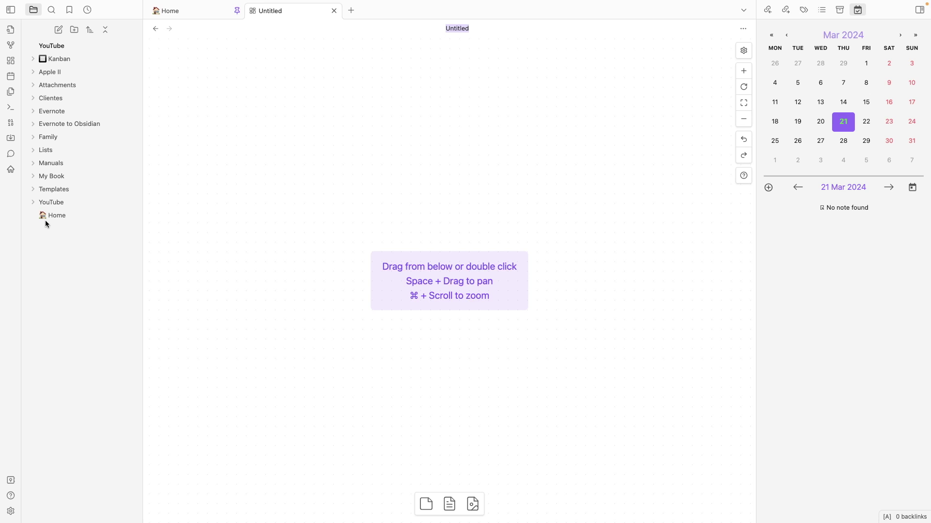
click(34, 204)
click(34, 205)
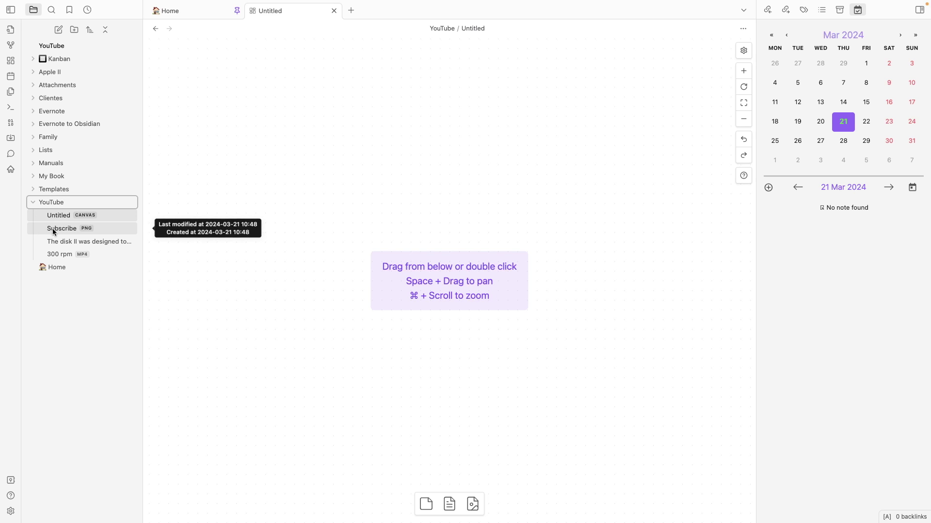
drag(52, 228, 323, 155)
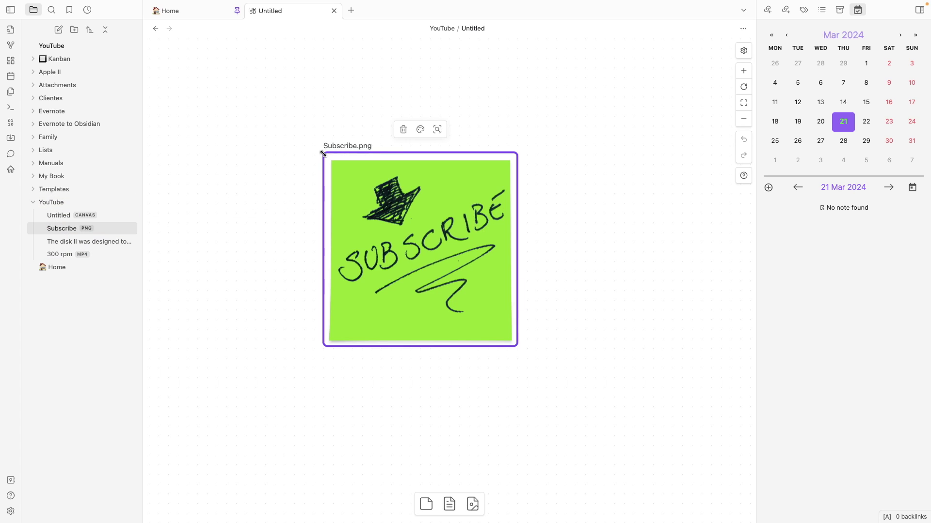
drag(394, 206, 297, 150)
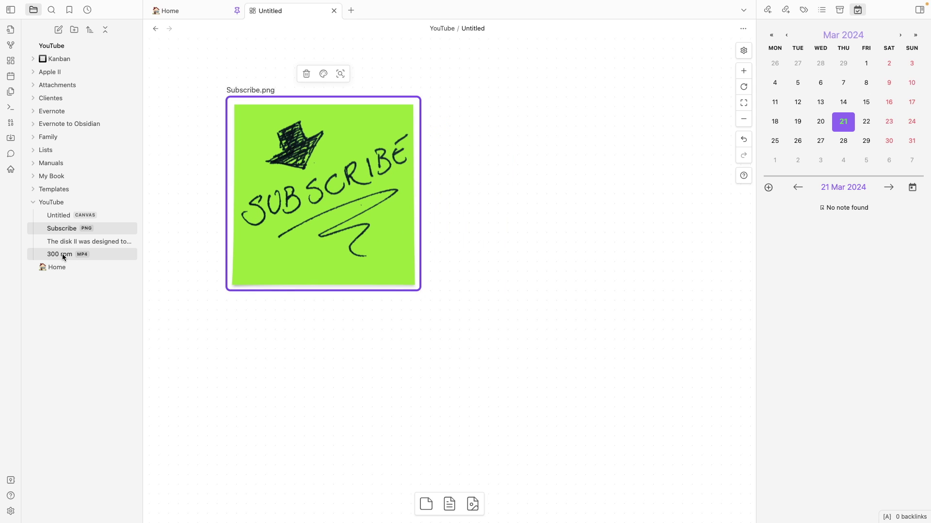
Add 300 rpm.mp4, the disk II note and the Clientes Syncthing Test note to the canvas
drag(62, 254, 622, 414)
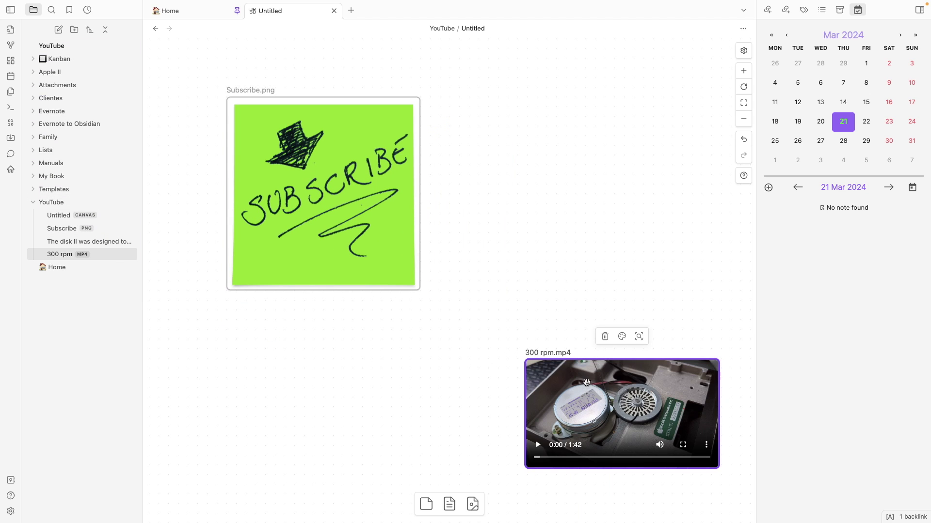
drag(95, 240, 537, 144)
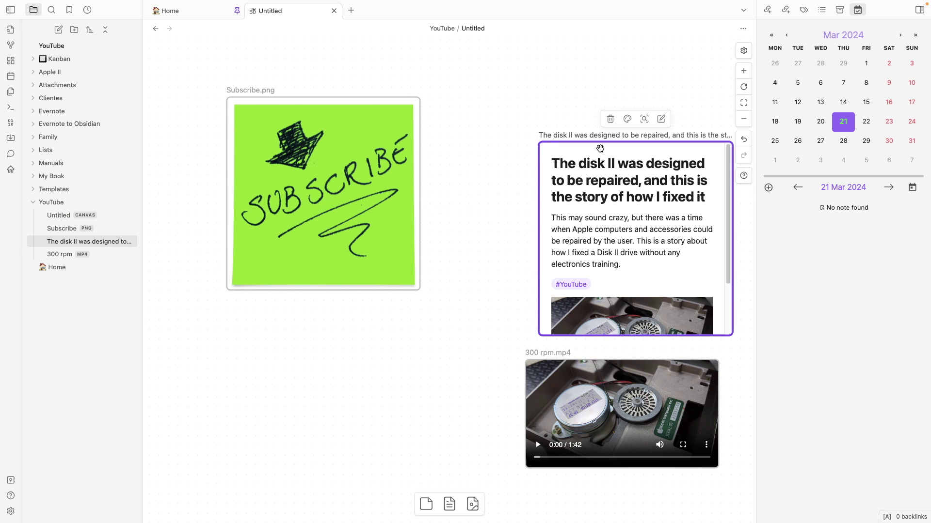
click(35, 164)
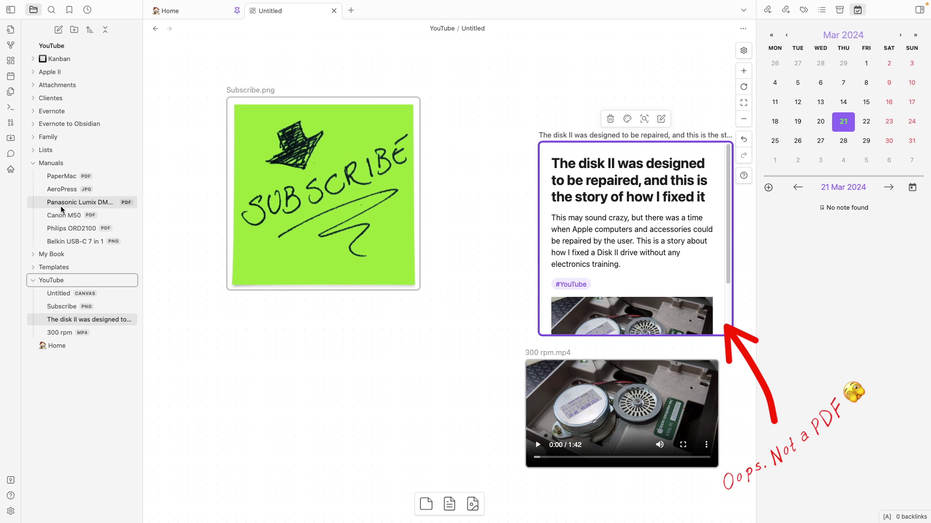
click(32, 99)
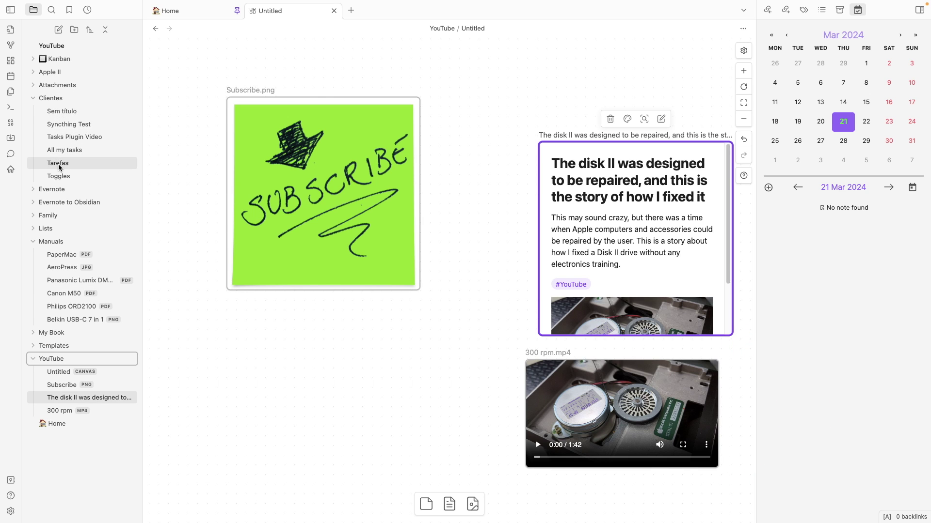
drag(54, 126, 295, 400)
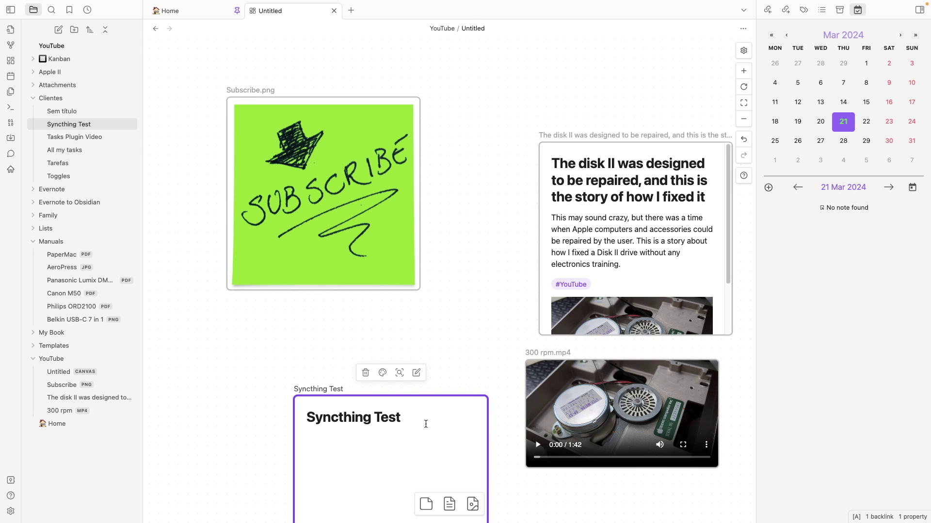
Reposition the disk II card and resize the Subscribe image card smaller
drag(671, 218, 621, 173)
click(355, 220)
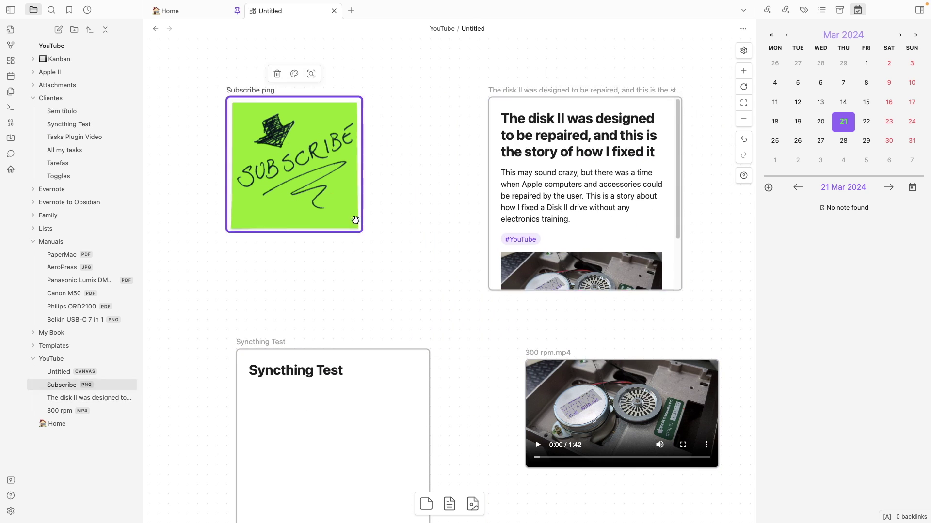
drag(361, 231, 372, 241)
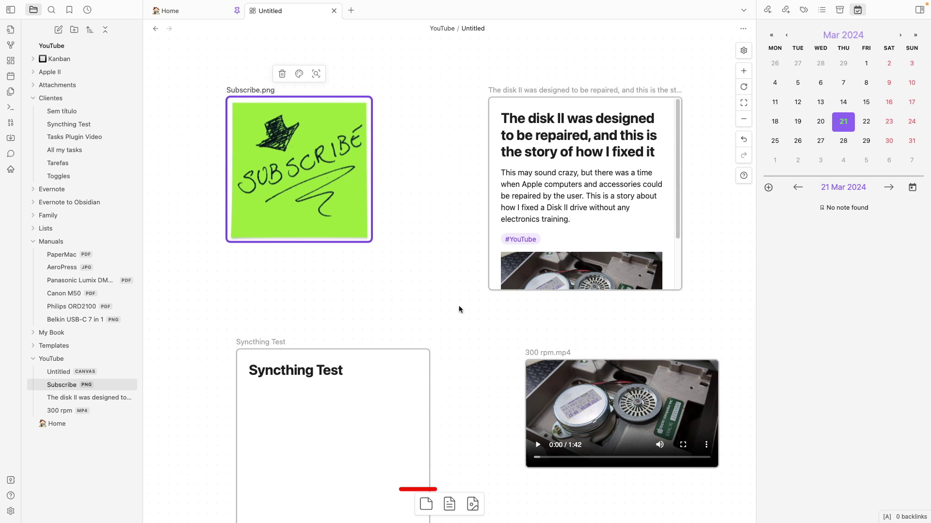
Try the note and media search buttons without adding anything, then add a new text card
click(449, 504)
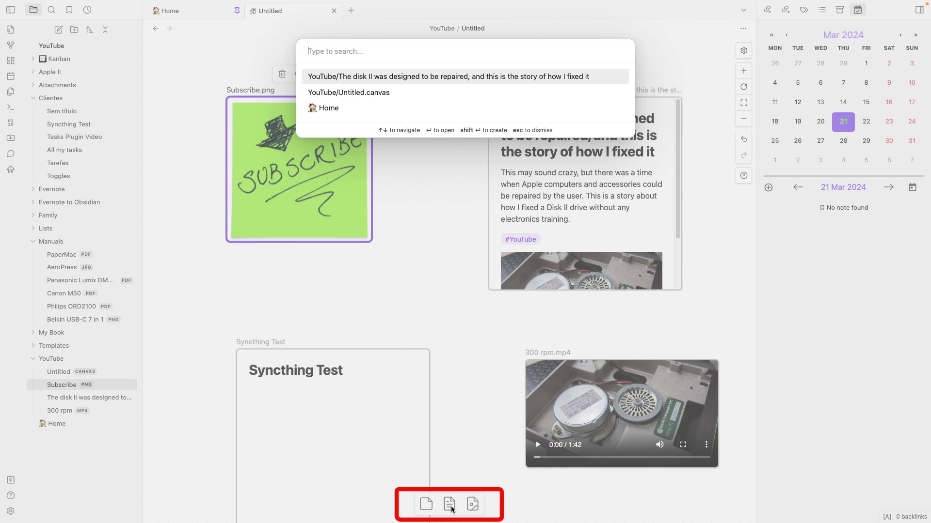
click(457, 472)
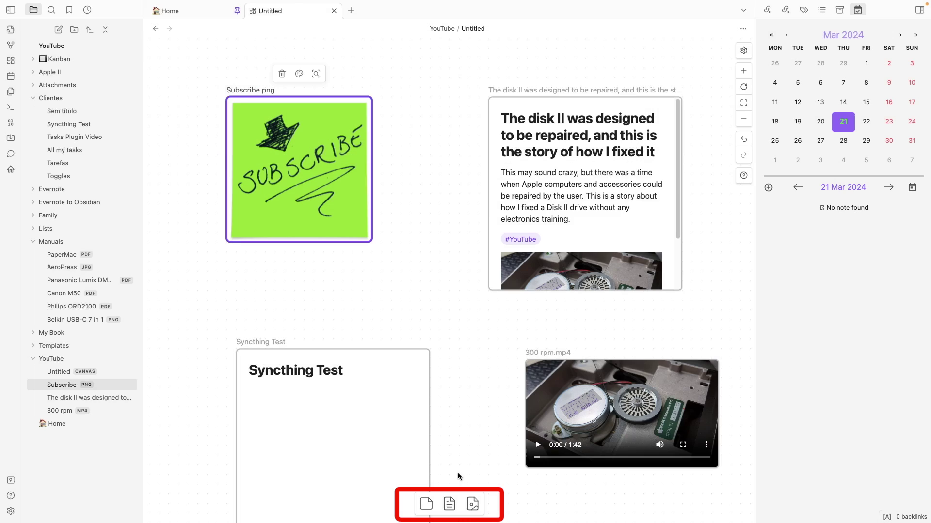
click(473, 504)
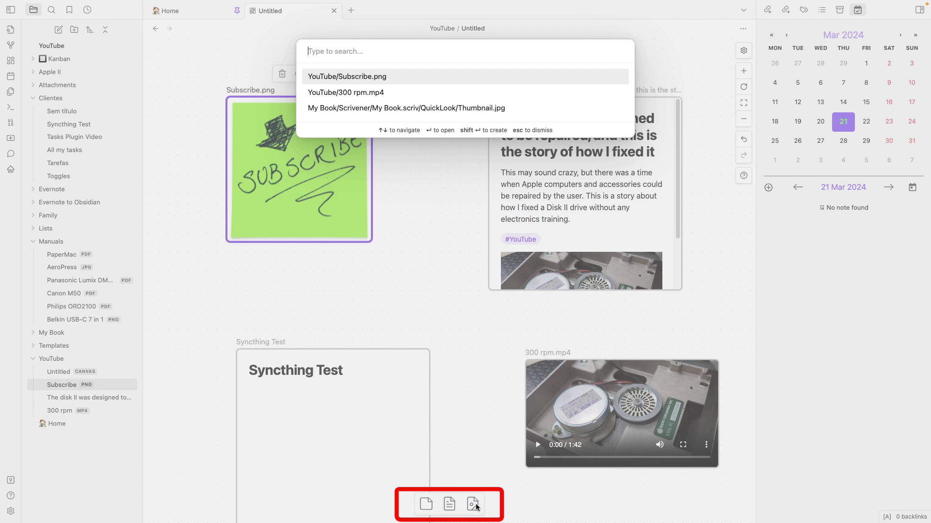
click(474, 467)
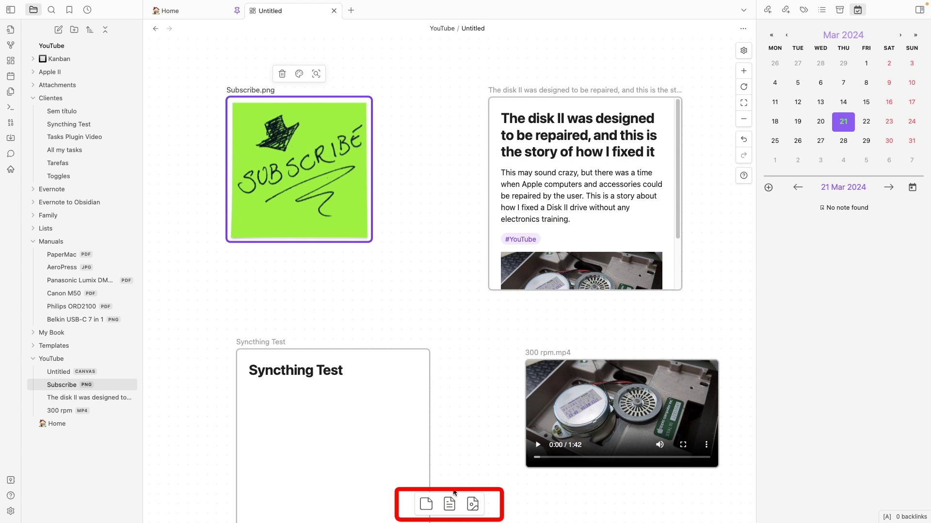
click(426, 505)
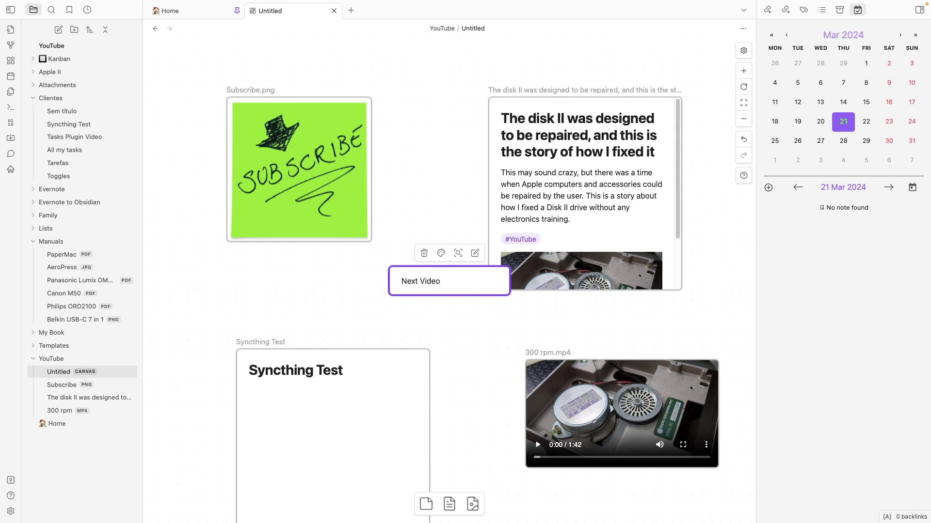
Move Next Video to the top, link it to Subscribe, disk II and the video, and link Subscribe to Syncthing Test
click(480, 321)
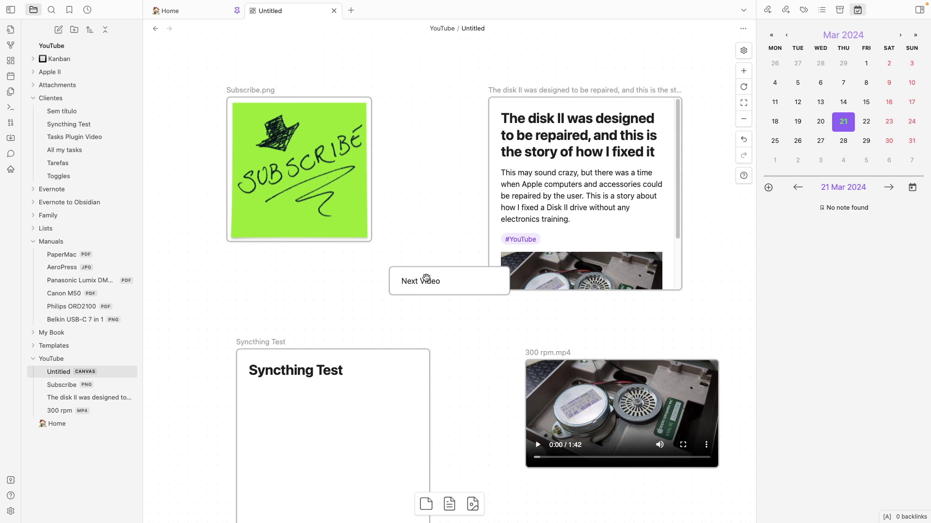
drag(426, 277, 423, 59)
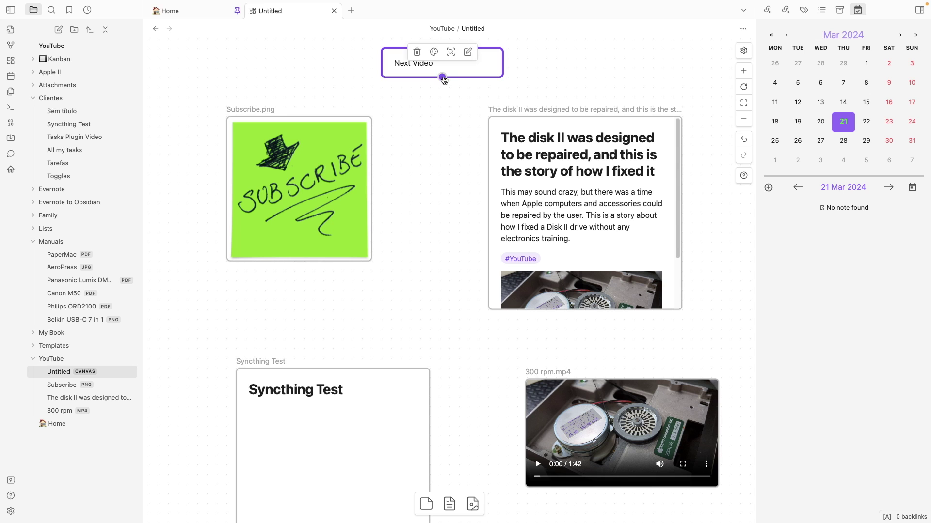
drag(442, 77, 288, 111)
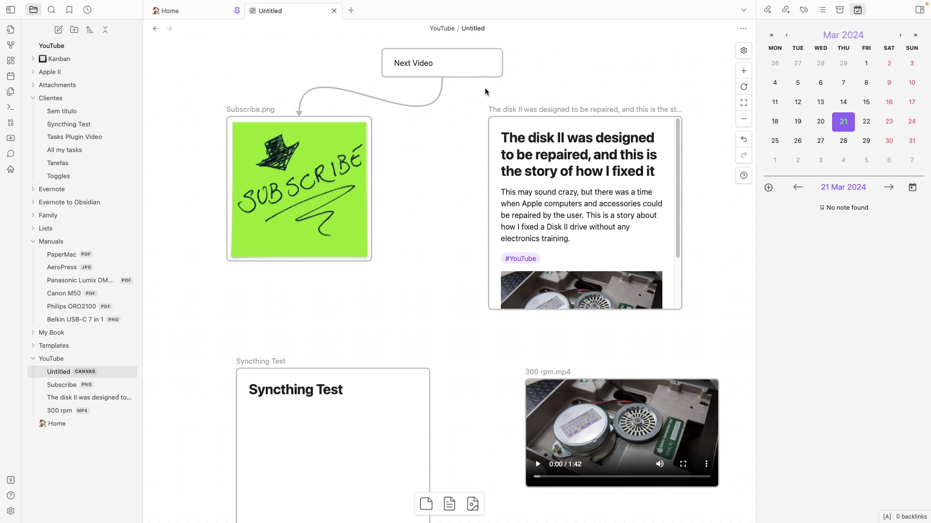
drag(442, 79, 585, 114)
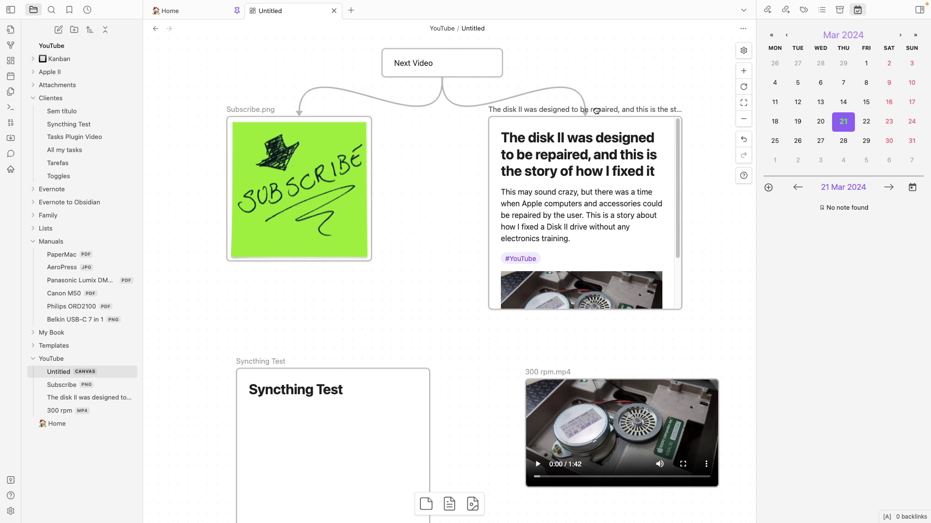
drag(299, 262, 333, 367)
drag(442, 79, 507, 466)
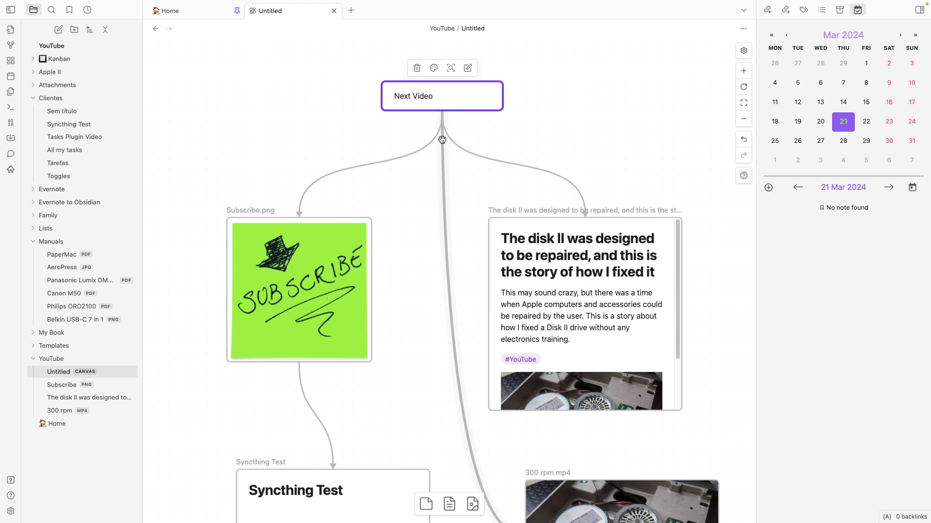
Label the Next Video-to-video connection 'Idea'
right_click(442, 140)
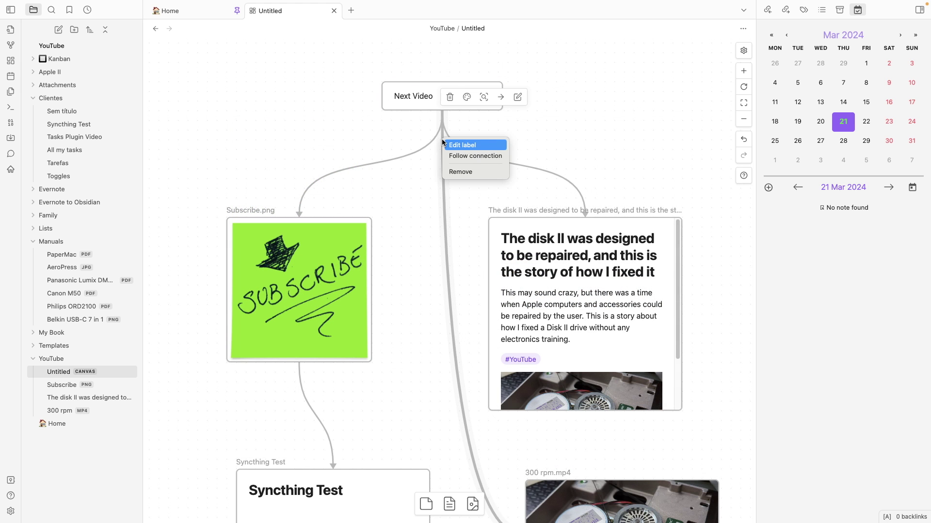
click(475, 146)
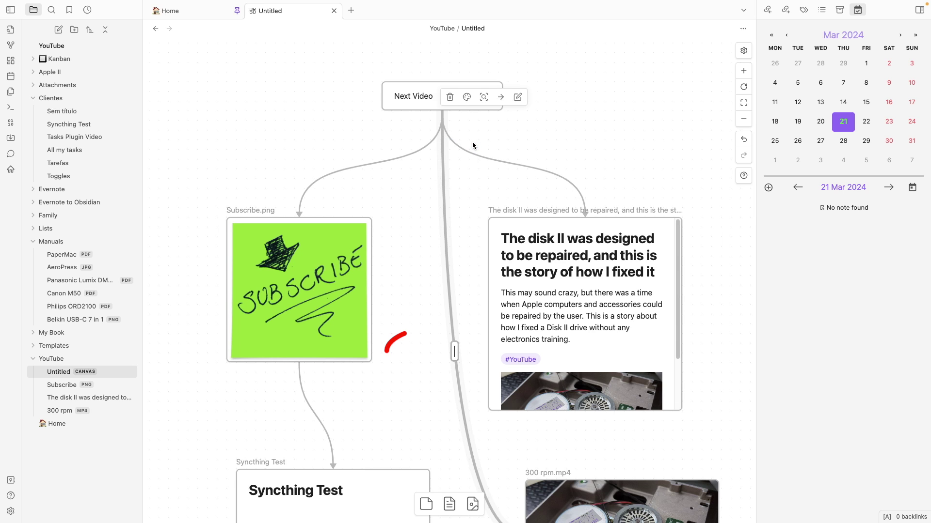
text(Idea)
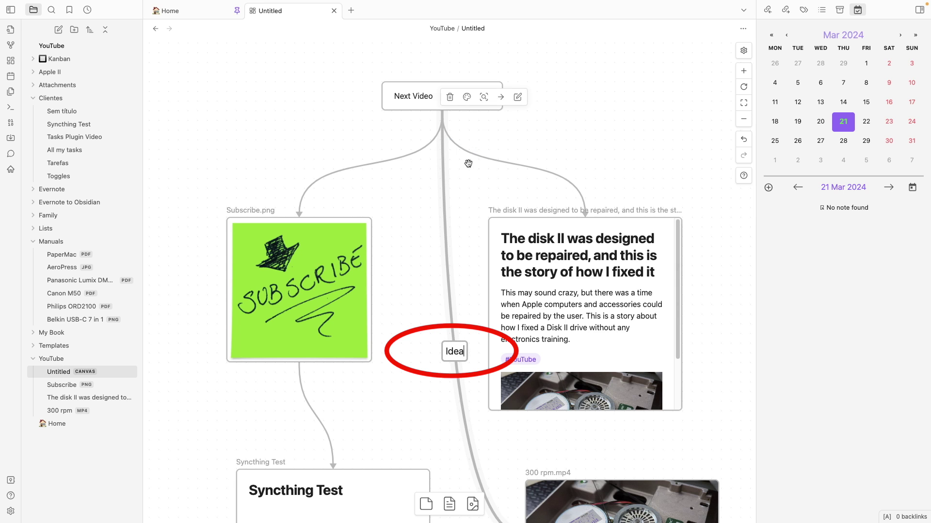
click(417, 182)
Make the Next Video-to-Subscribe connection nondirectional, without an arrowhead
right_click(391, 161)
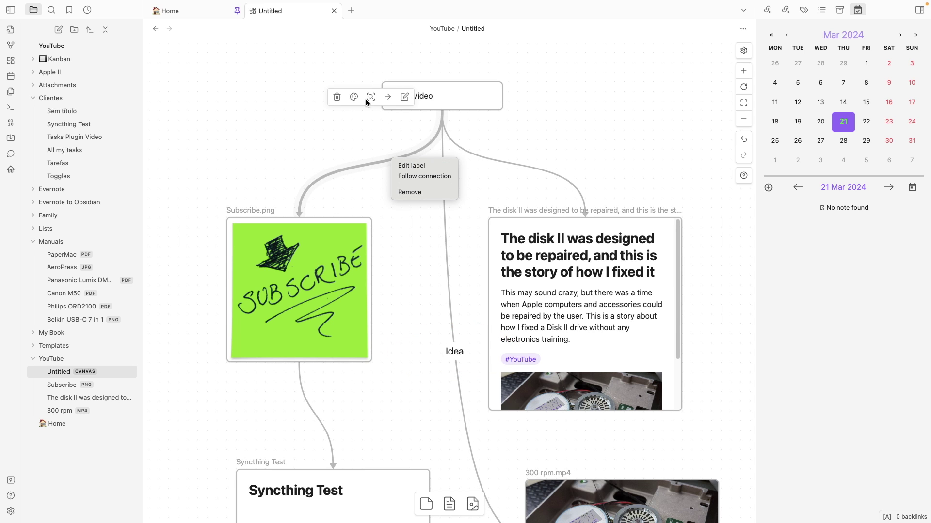
click(389, 98)
click(388, 96)
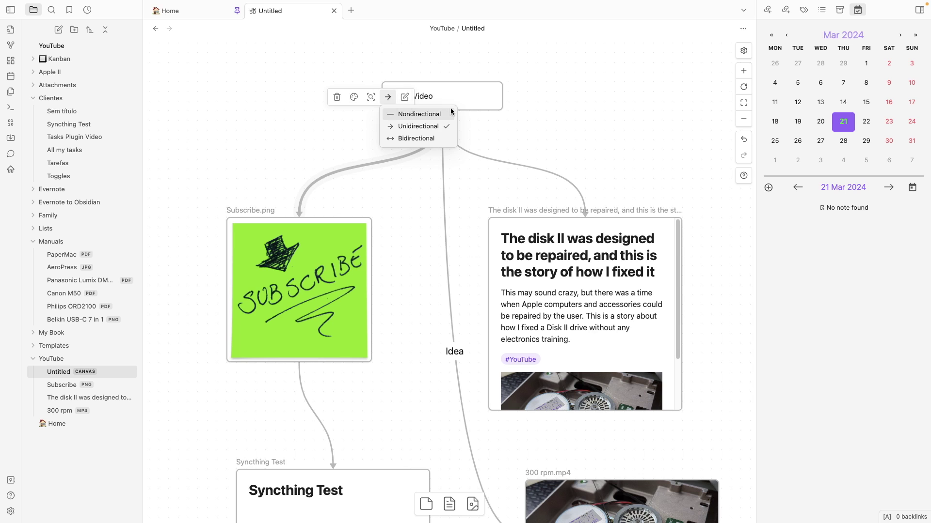
click(419, 114)
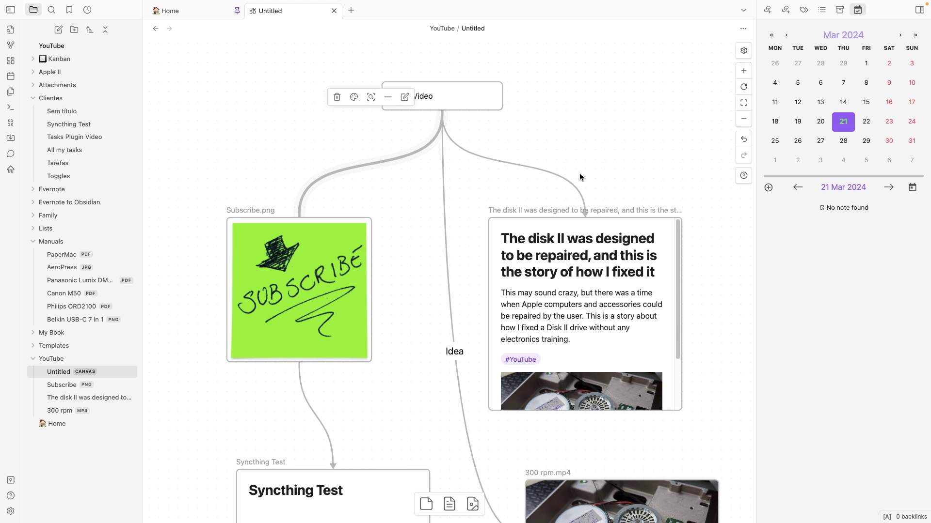
click(610, 171)
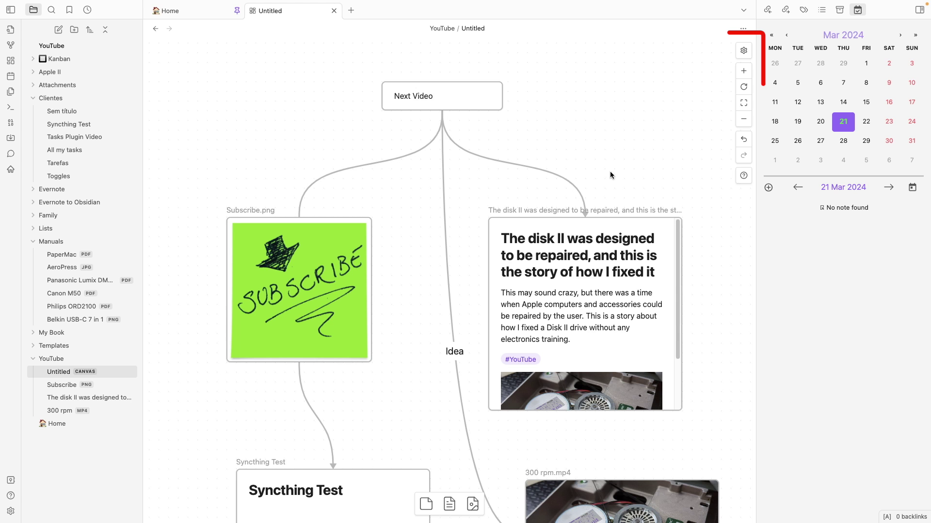
Zoom out, select all cards and wrap them in a group labelled 'Next Video'
click(743, 120)
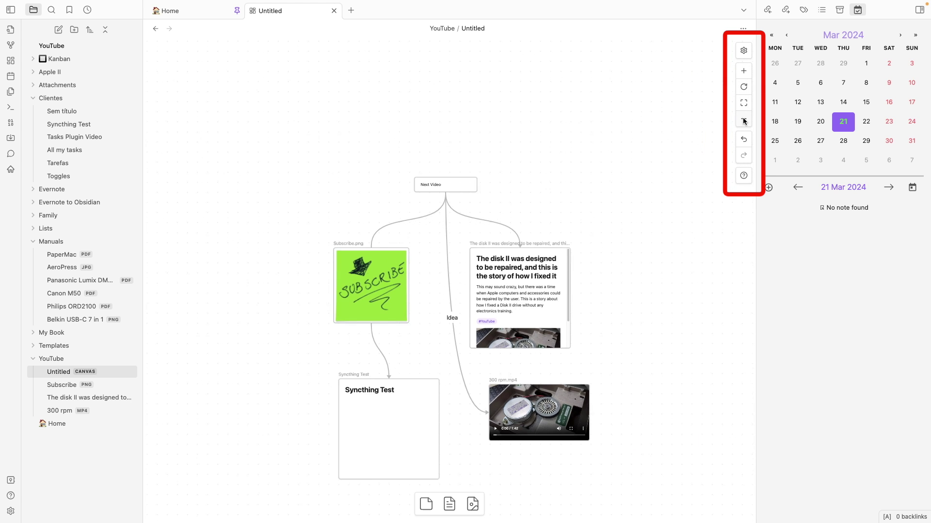
click(743, 119)
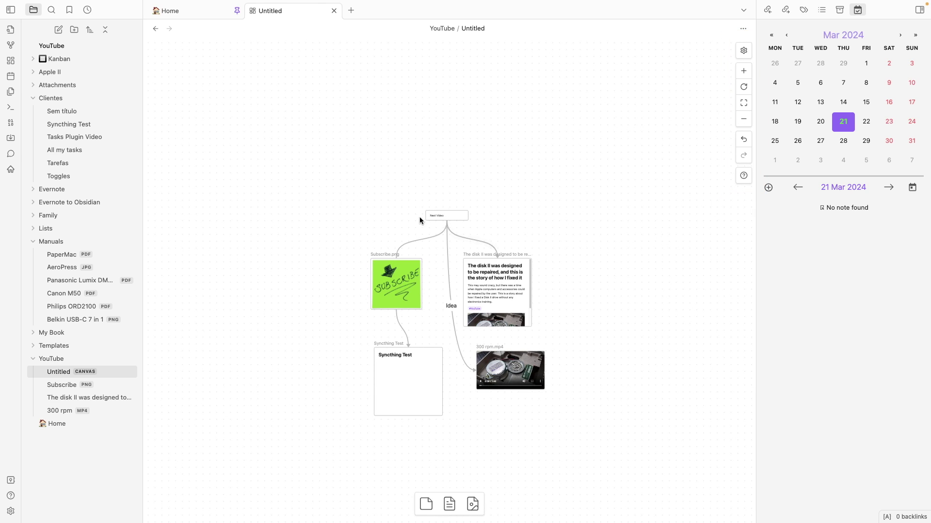
drag(285, 168, 627, 479)
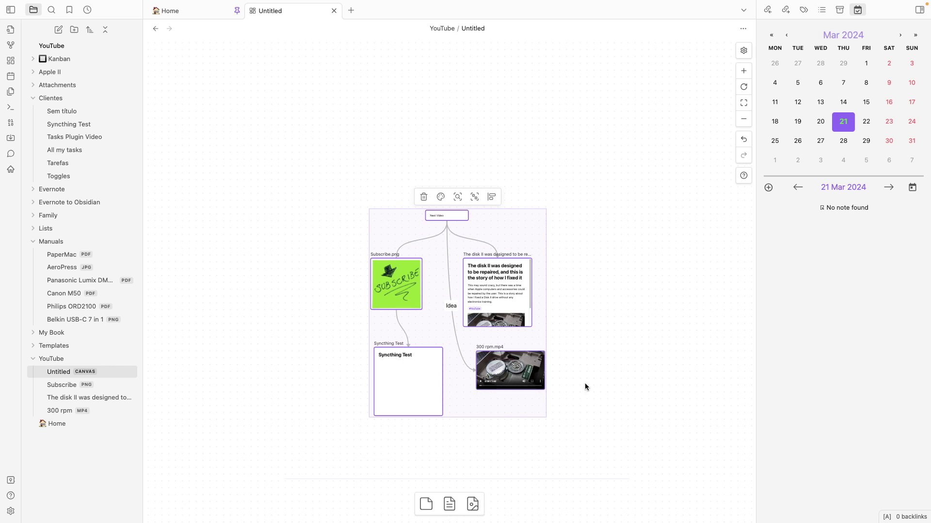
click(478, 198)
text(Next Video)
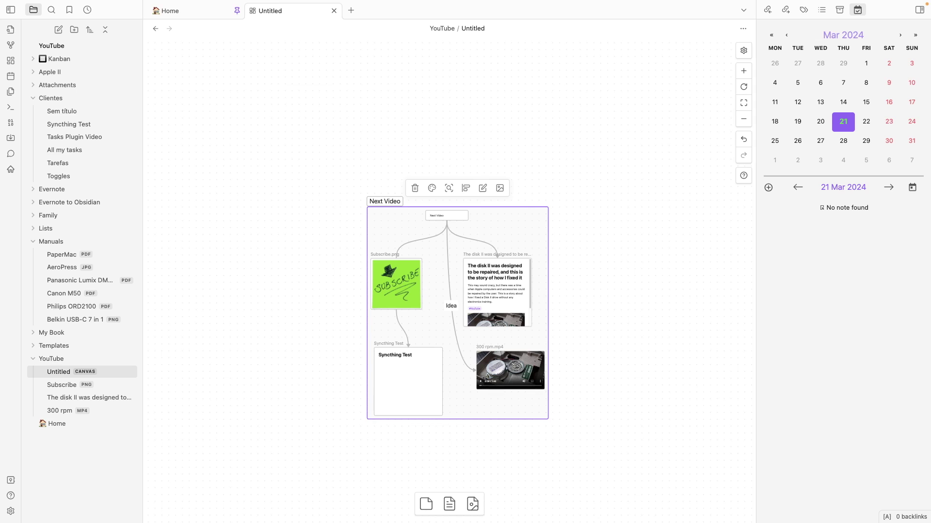
key(Return)
Colour the Next Video group red
click(431, 189)
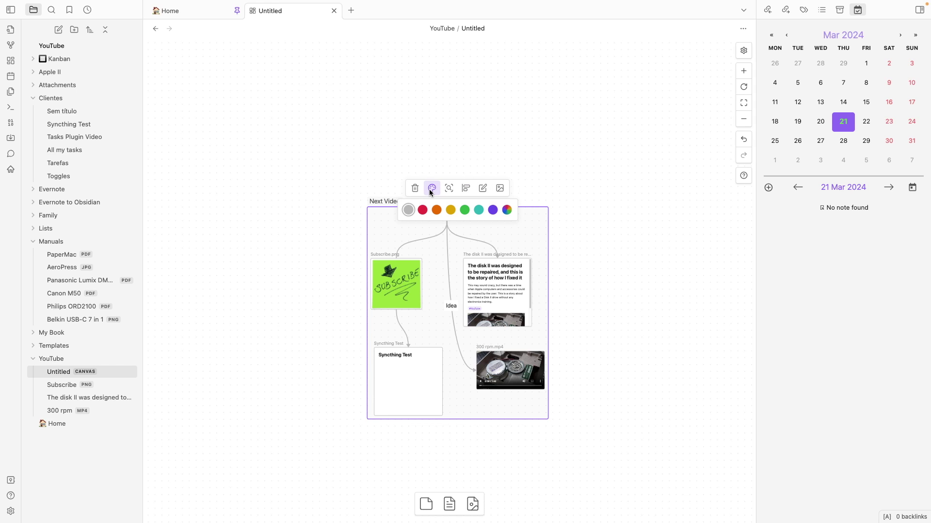
click(423, 210)
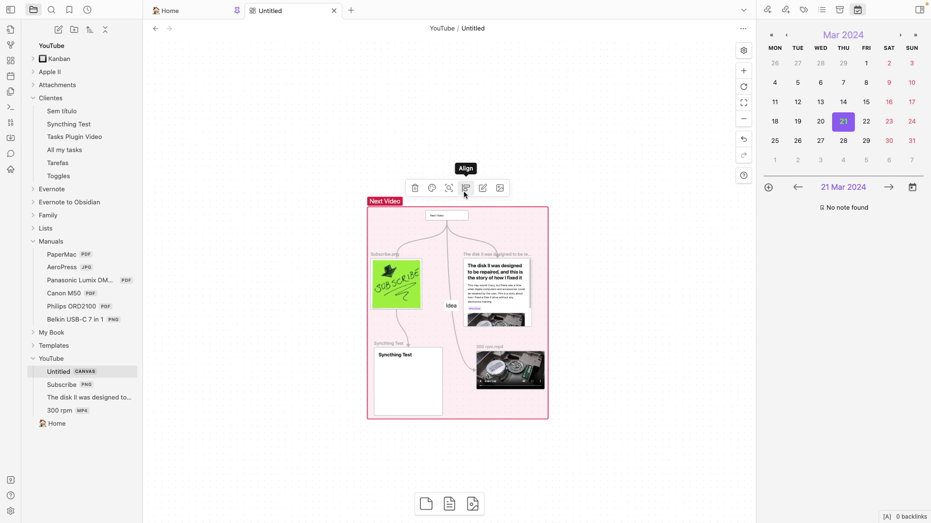
click(580, 185)
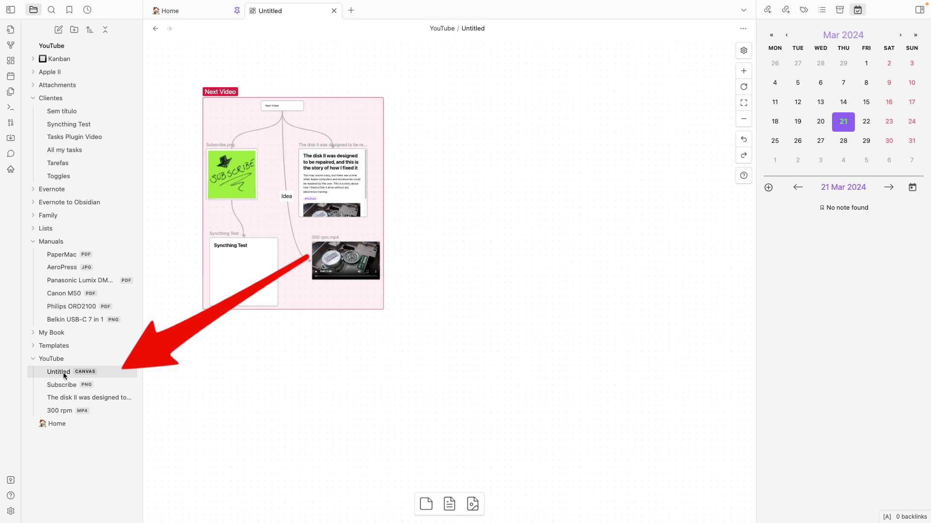
Rename the Untitled canvas to 'My New Canvas' through its title
right_click(56, 373)
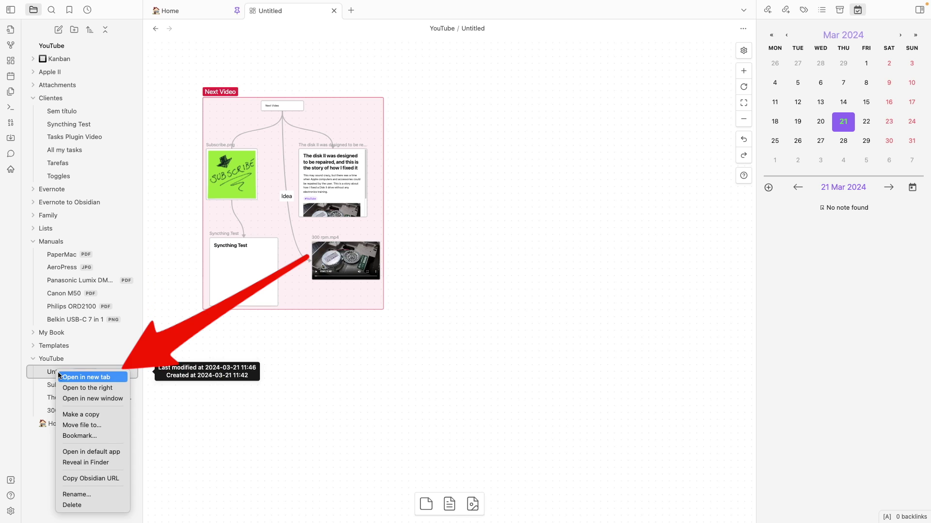
key(Escape)
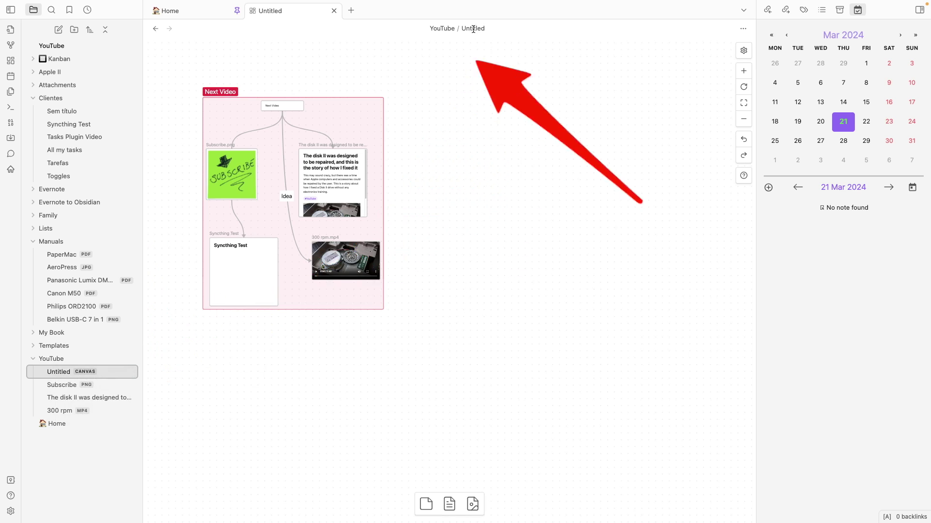
click(472, 28)
double_click(461, 29)
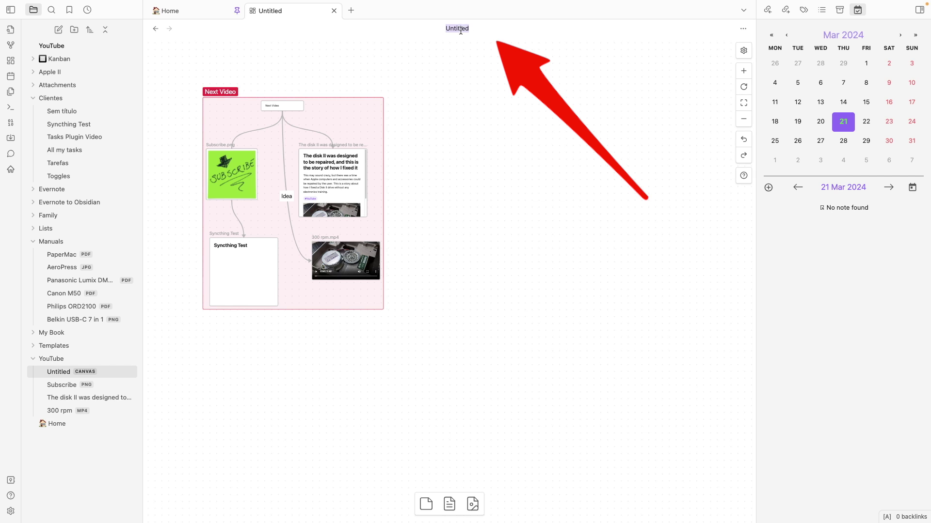
text(My )
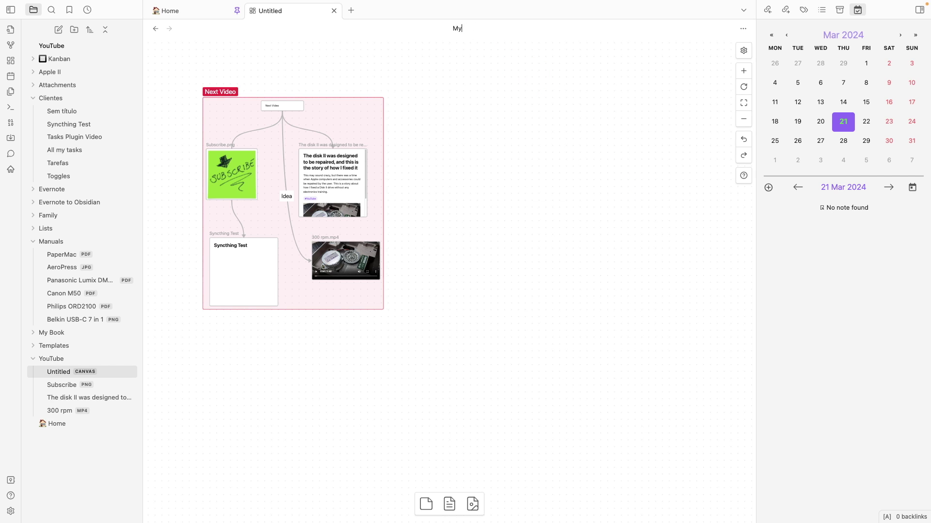
text(New Canvas)
key(Return)
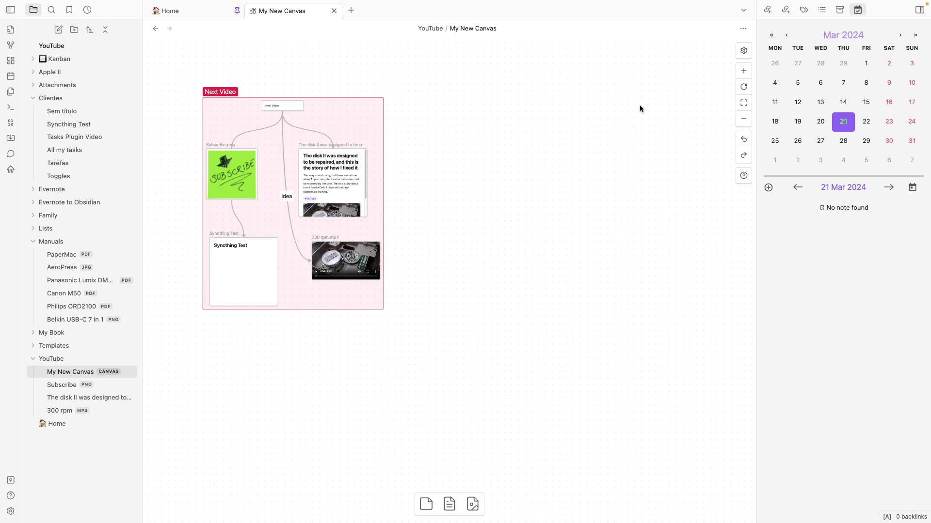
Drag the disk II note card out of the Next Video group to its upper right
click(742, 52)
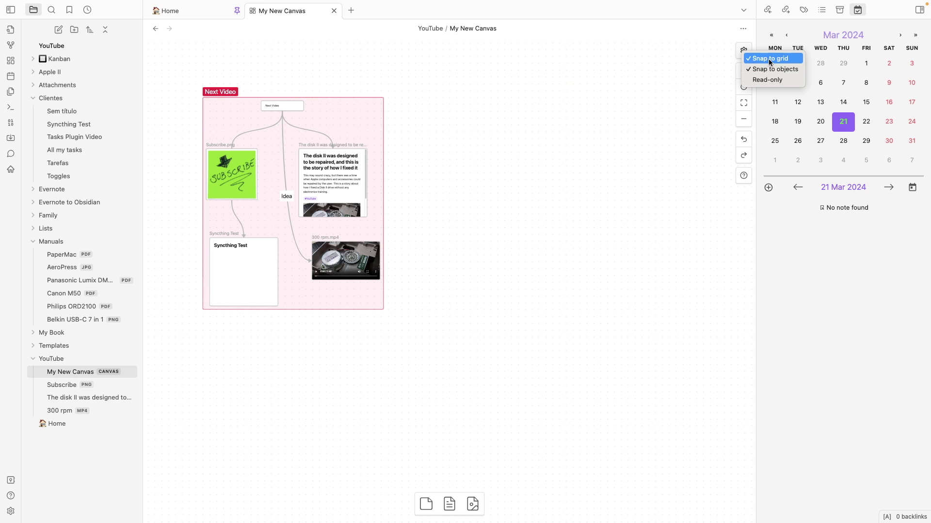
click(634, 103)
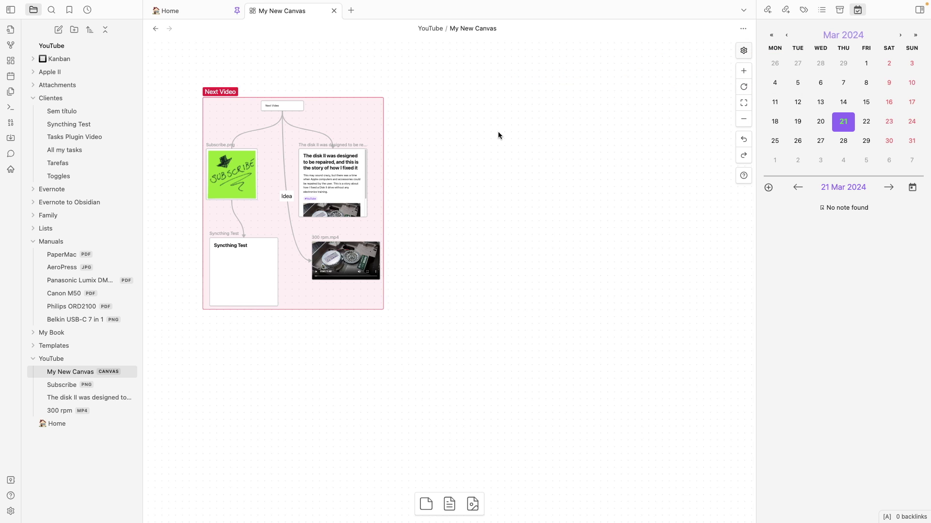
drag(339, 168, 519, 196)
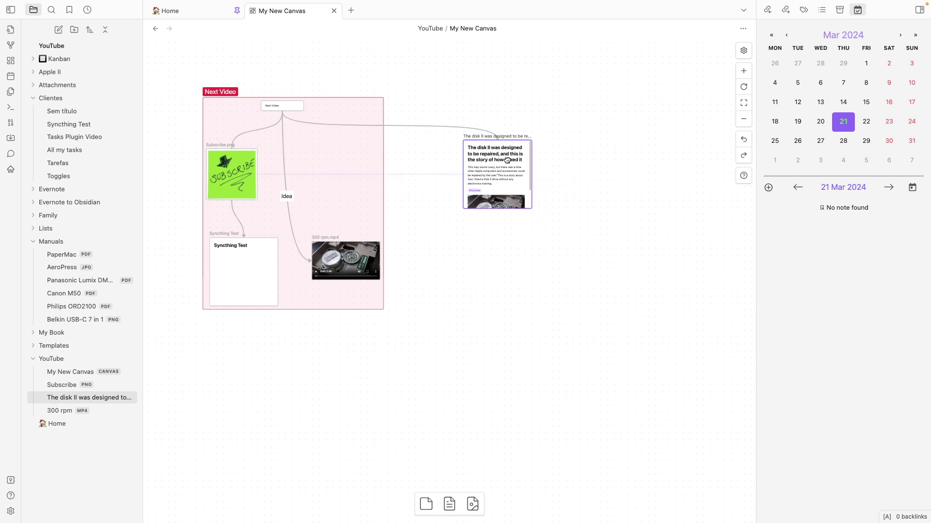
drag(507, 160, 531, 122)
click(511, 241)
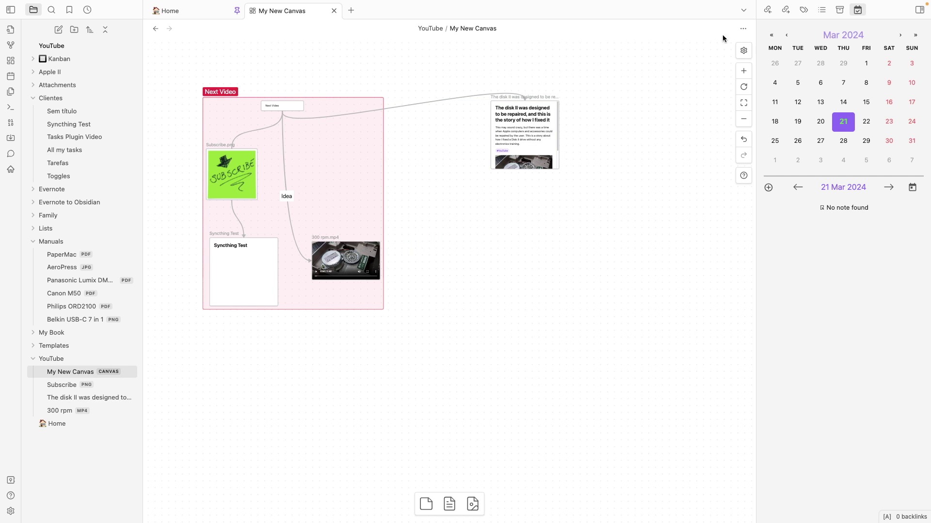
click(743, 51)
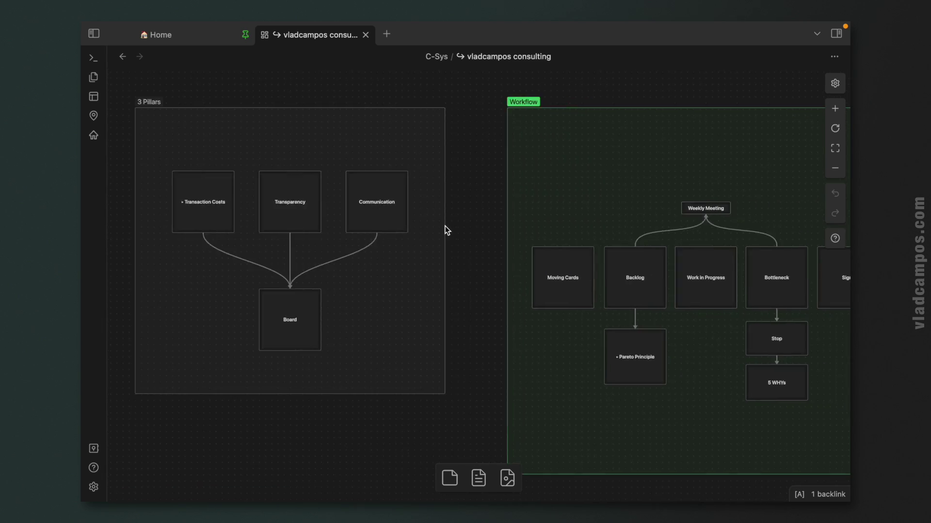
Switch the canvas to Read-only mode from the canvas settings gear
scroll(444, 226, up, 2)
scroll(445, 226, left, 1)
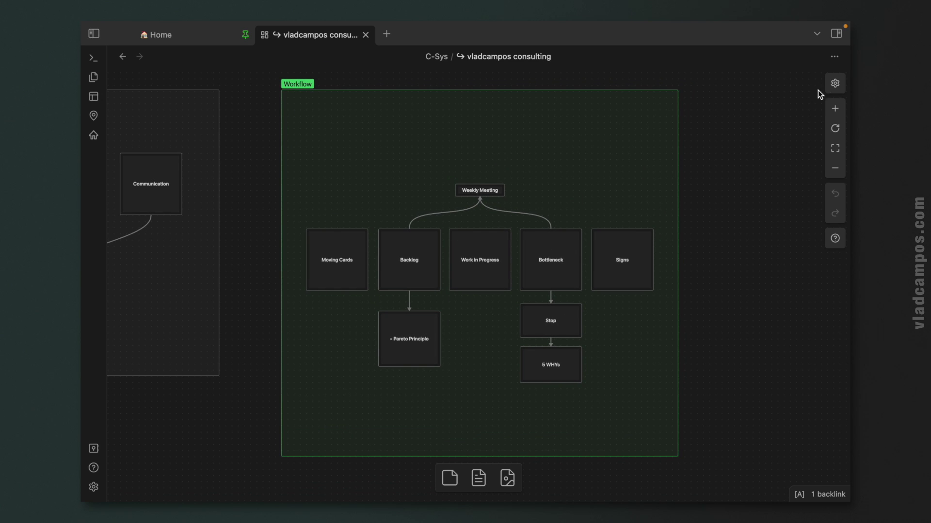
click(833, 82)
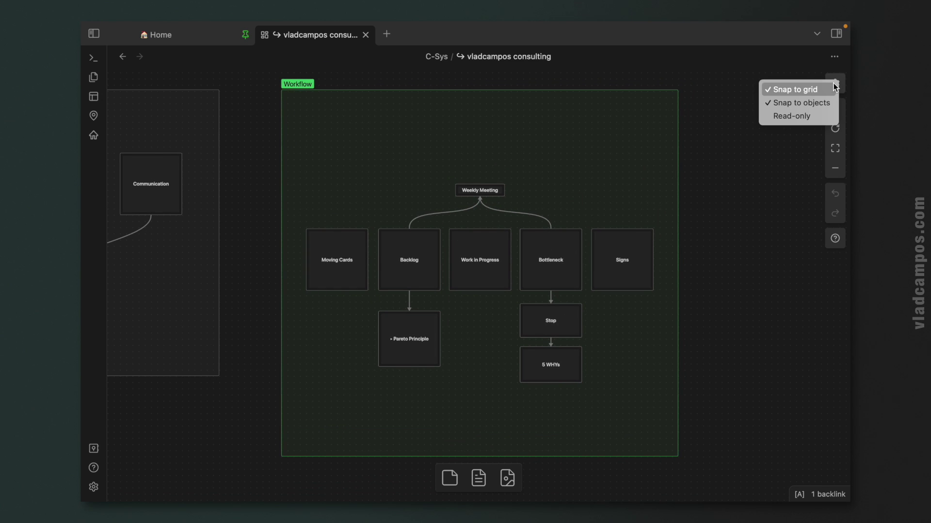
click(814, 116)
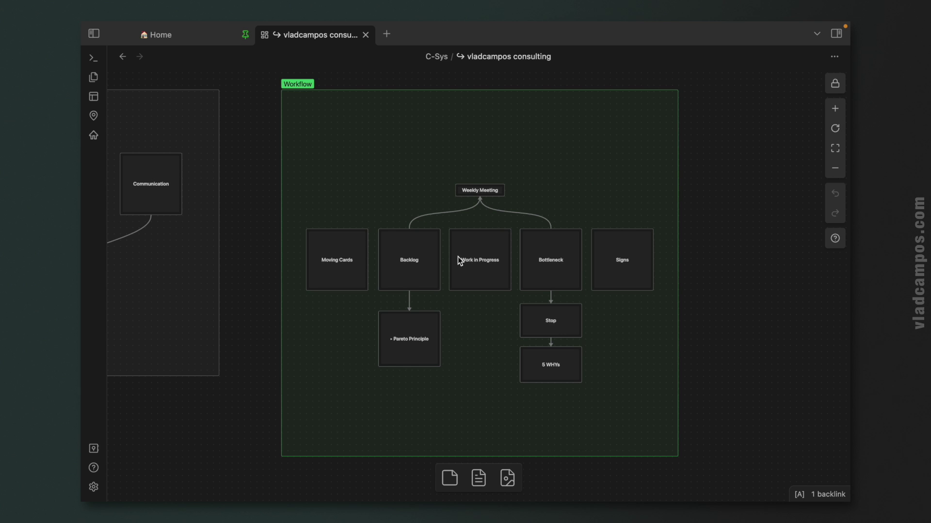
scroll(458, 257, up, 5)
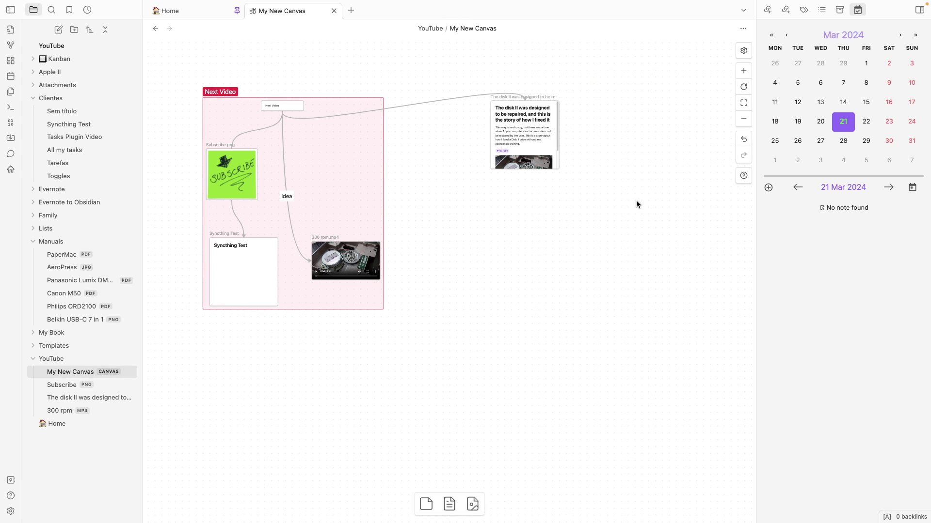
Move the 300 rpm.mp4 card out of the group to sit below the disk II note
drag(355, 261, 535, 237)
mouse_move(744, 52)
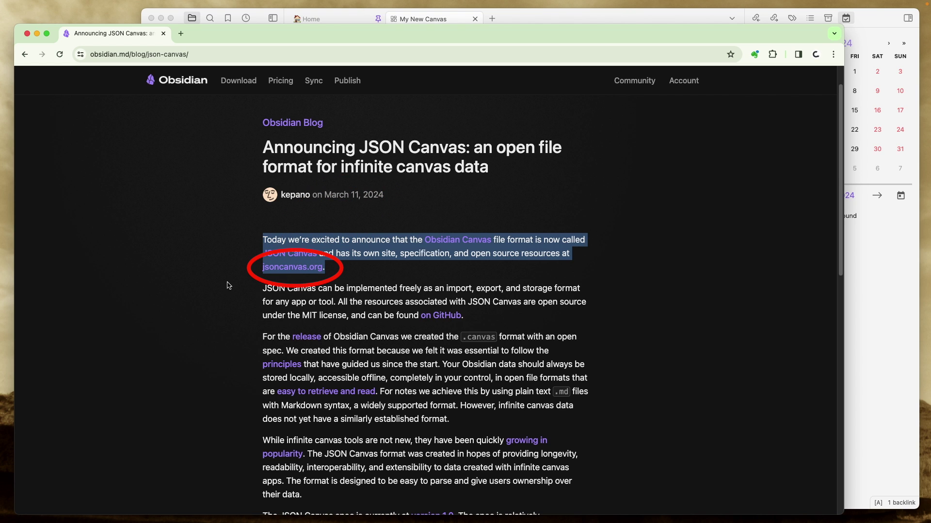
Follow the blog post's jsoncanvas.org link through to its Apps and tools page
click(292, 291)
click(288, 271)
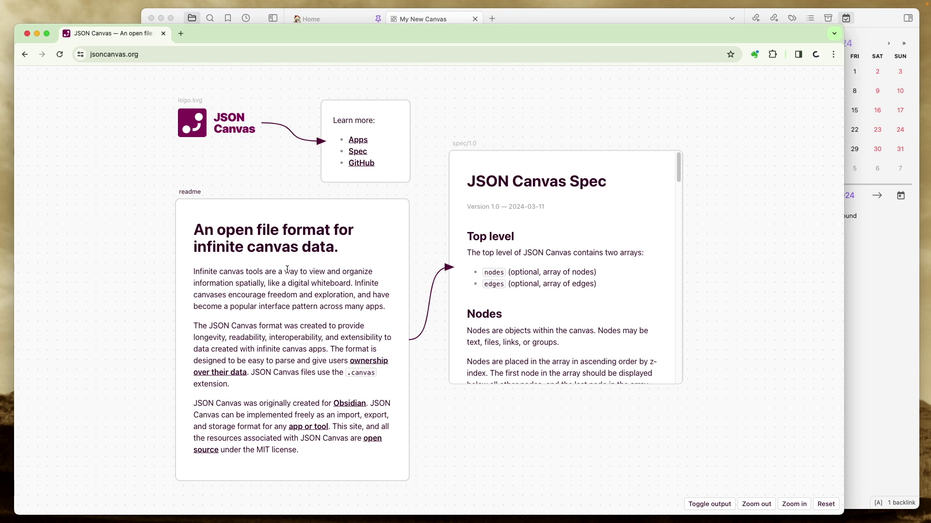
click(358, 140)
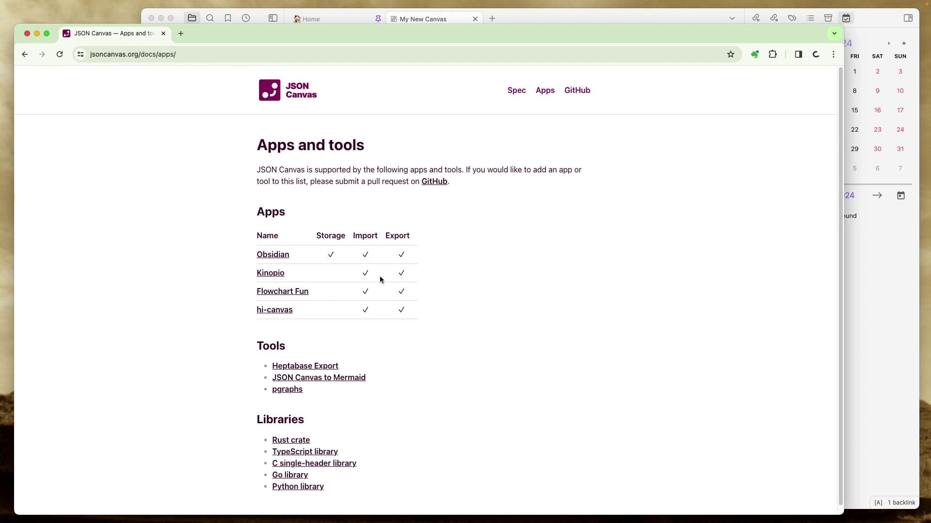
Open the Kinopio, Flowchart Fun and hi-canvas links from the apps list in new tabs
right_click(272, 278)
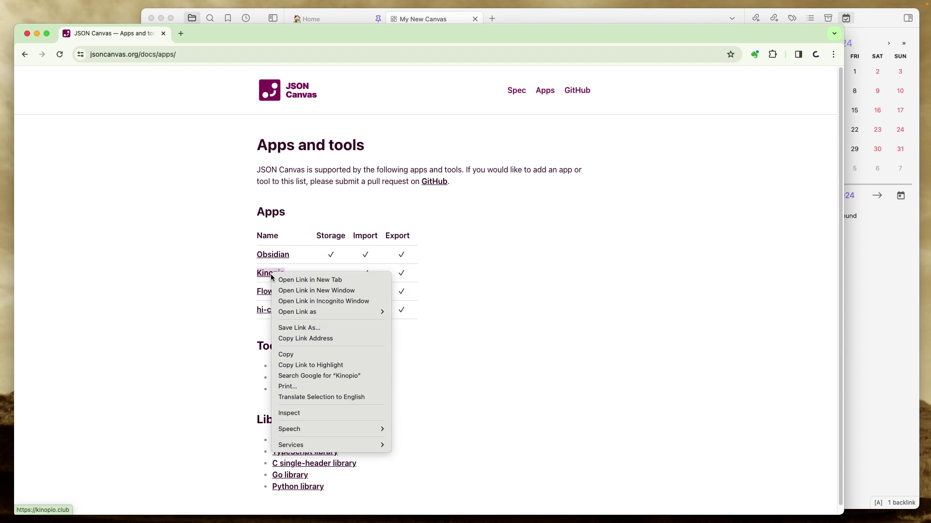
click(305, 277)
right_click(278, 295)
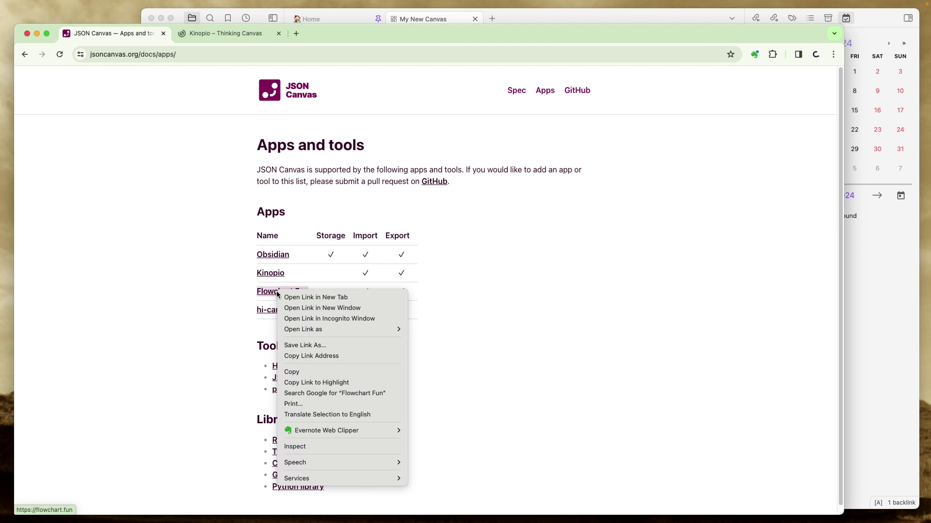
click(283, 297)
right_click(285, 311)
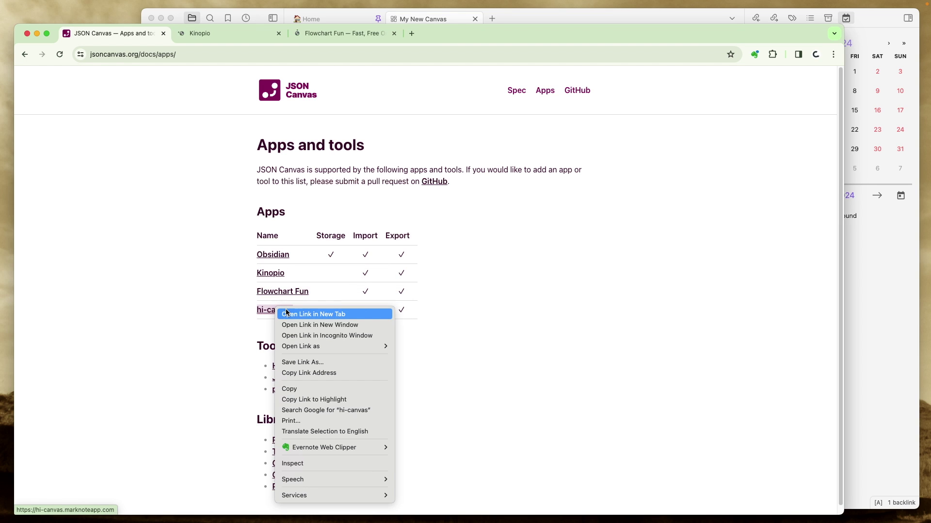
click(286, 314)
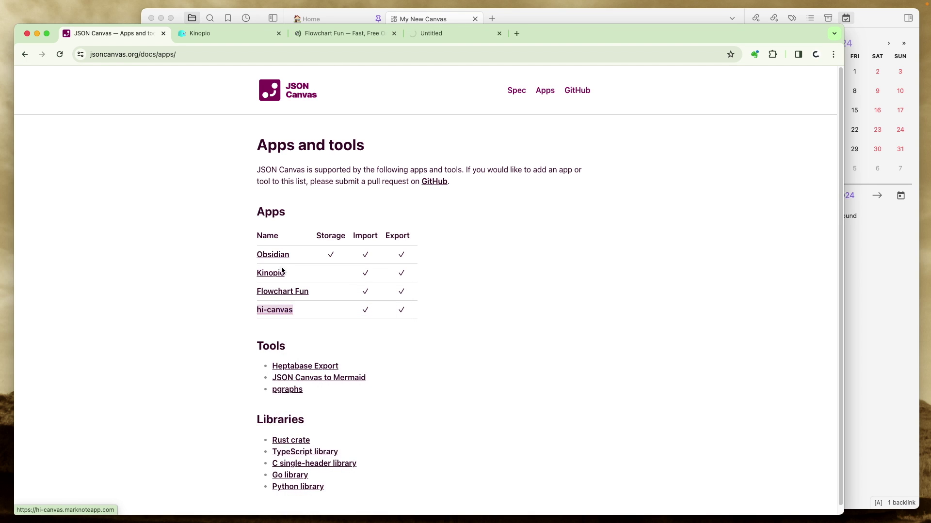
Look over the Kinopio and Flowchart Fun tabs, ending on the hi-canvas welcome page
click(202, 38)
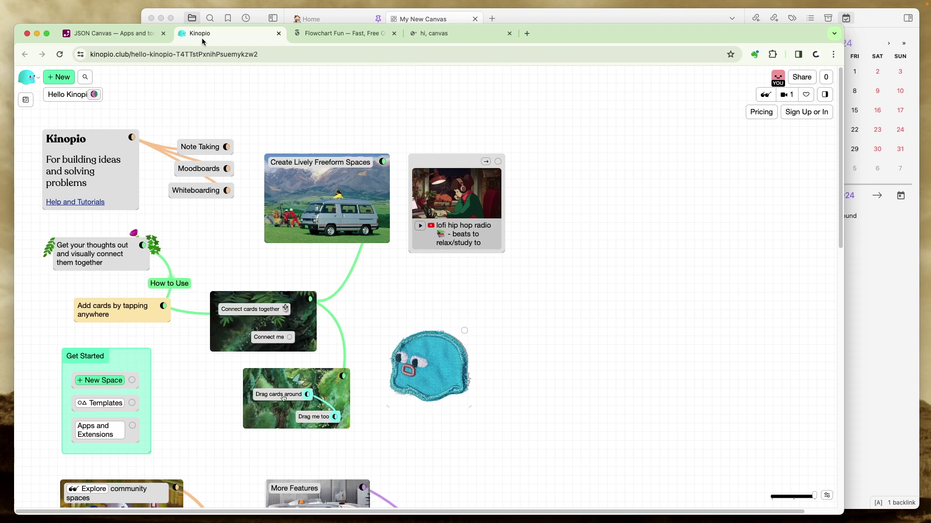
click(334, 35)
click(446, 37)
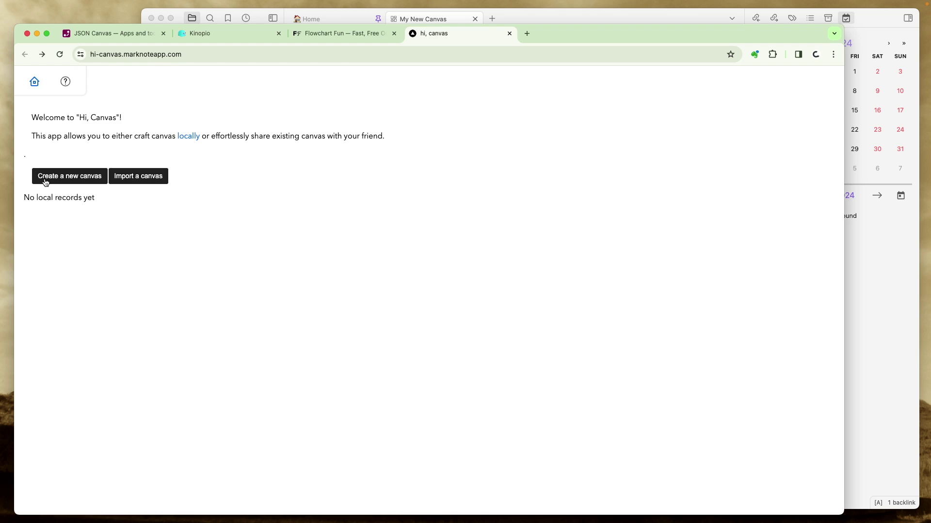
Start a new hi-canvas board and change the starter node's text to 'vladcamp'
click(46, 177)
scroll(420, 288, down, 5)
click(420, 290)
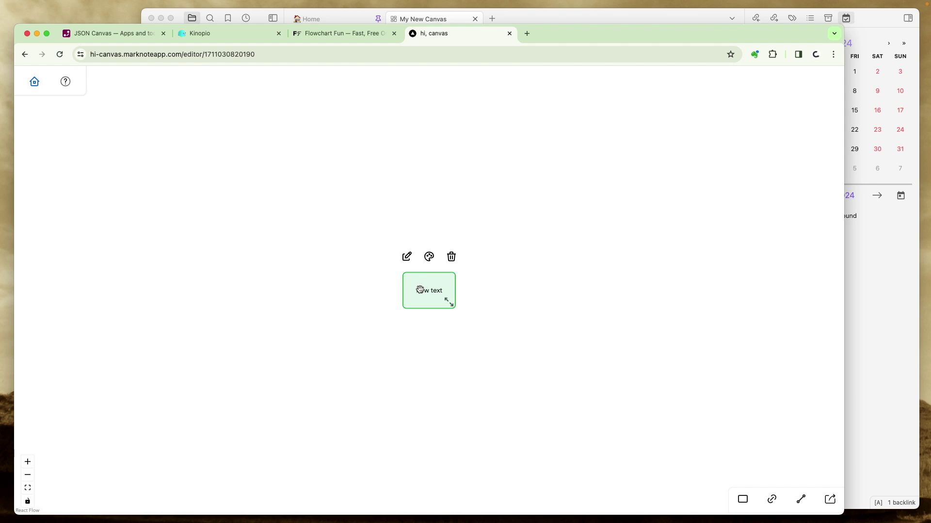
double_click(420, 291)
key(shift+Left)
key(shift+Left)
key(shift+Left)
key(shift+Left)
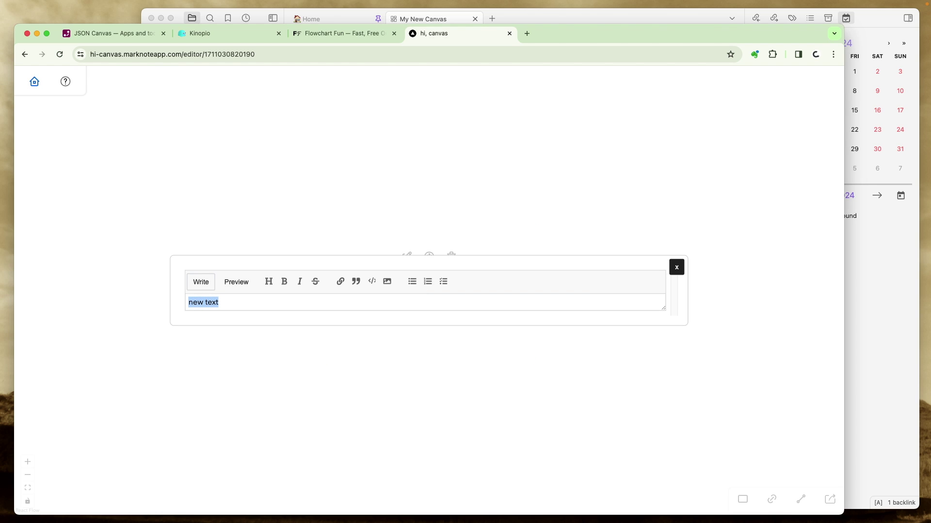
text(vladcampos.com)
click(677, 267)
key(e)
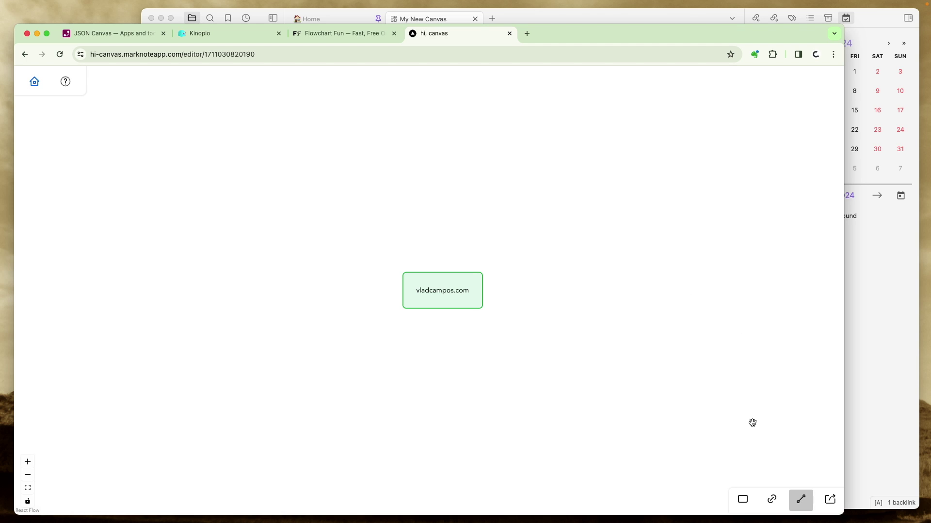
Add a second note containing the pasted YouTube channel address, placed below the first node
click(745, 500)
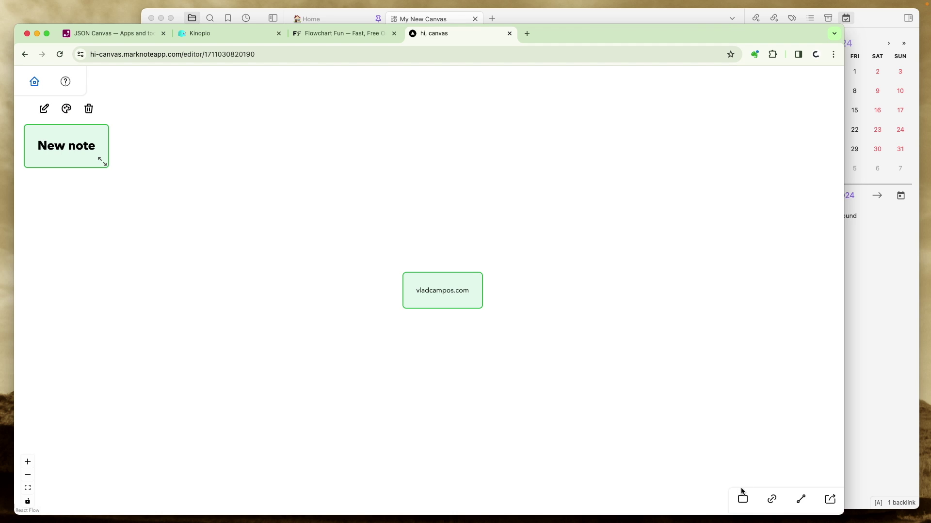
drag(98, 161, 486, 364)
drag(460, 330, 453, 223)
double_click(449, 222)
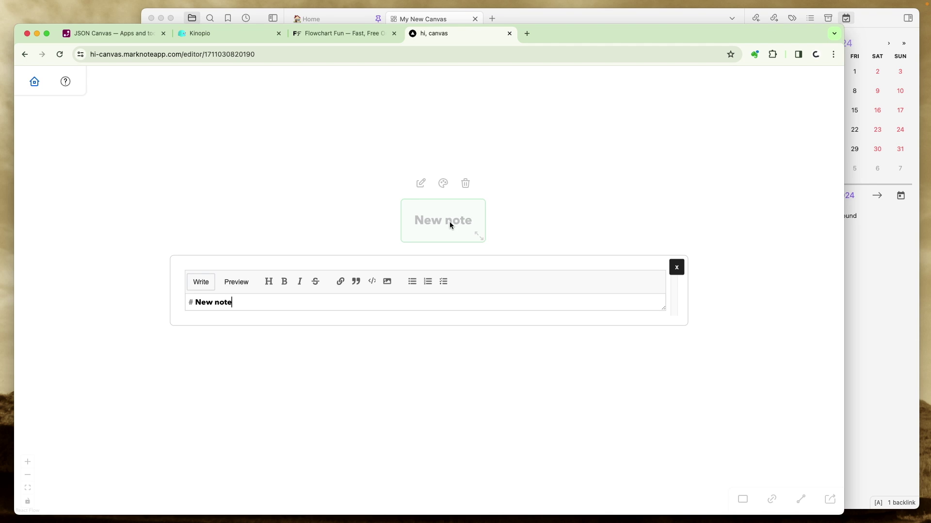
key(super+a)
text(youtube.com/@vlad)
key(Return)
key(BackSpace)
click(676, 269)
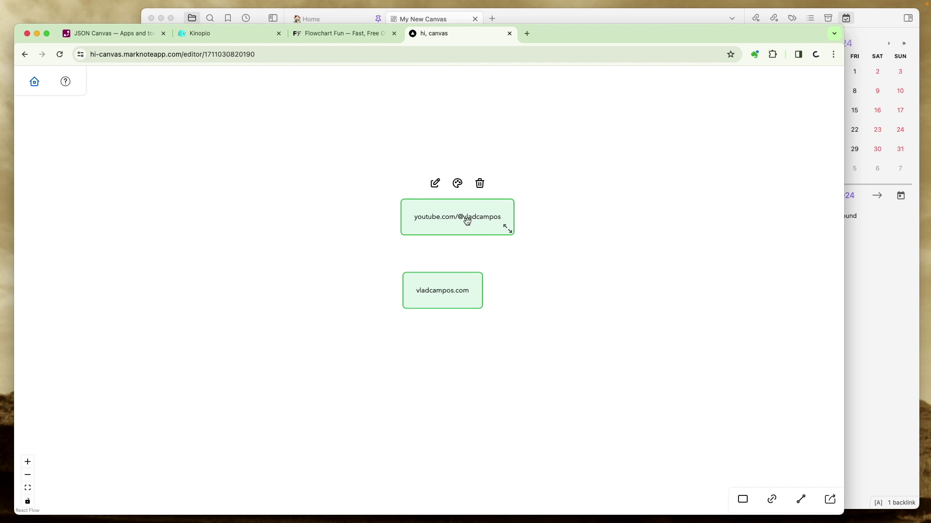
drag(468, 221, 451, 374)
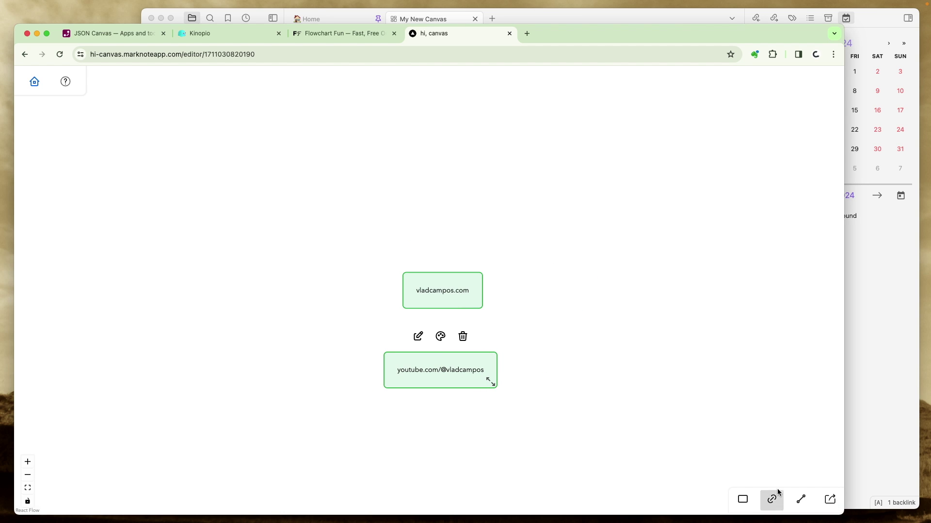
Link the YouTube note to the website node with an arrow and export the board as work.canvas
click(801, 499)
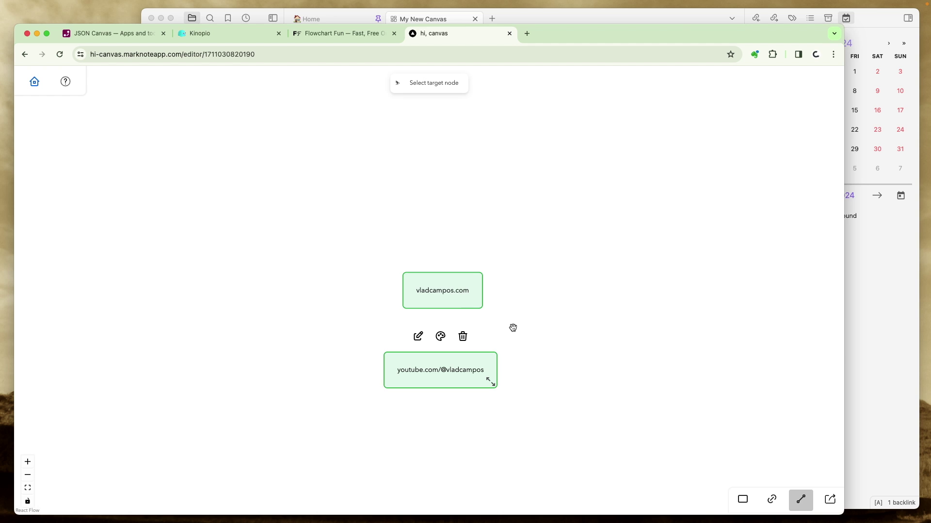
click(438, 290)
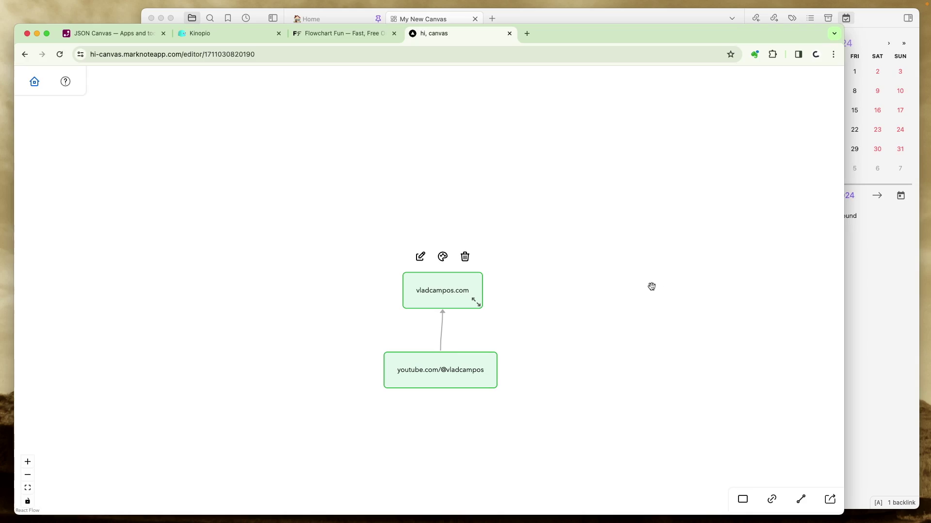
click(830, 499)
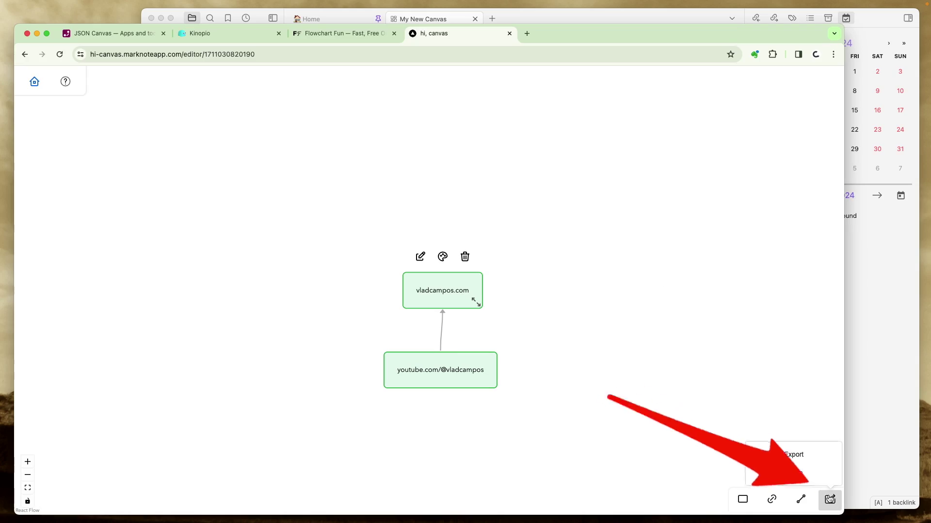
click(811, 463)
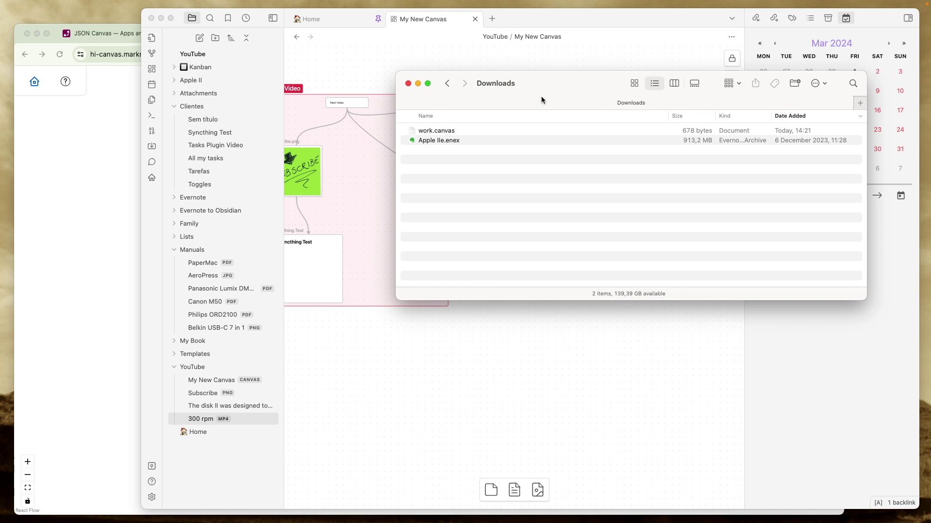
Move work.canvas from Downloads into Obsidian's YouTube folder, open it, then reopen My New Canvas
drag(596, 248, 224, 374)
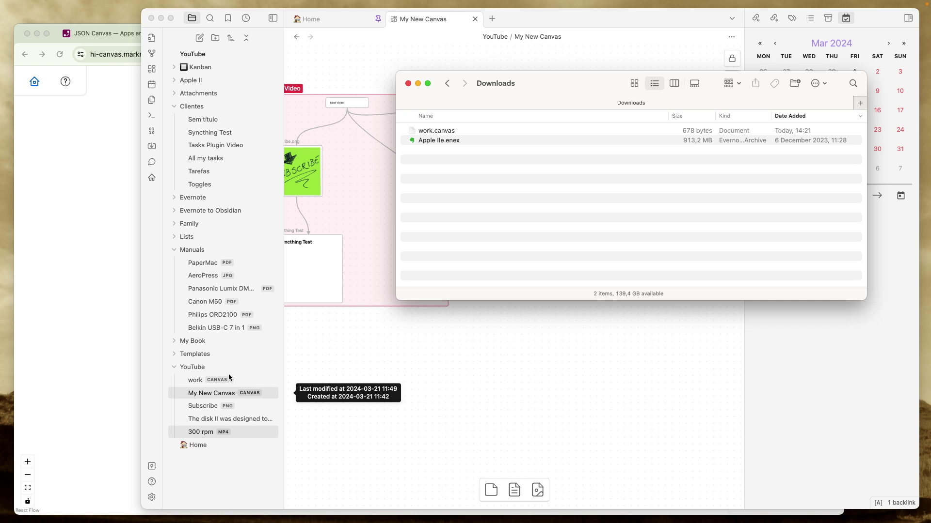
click(240, 377)
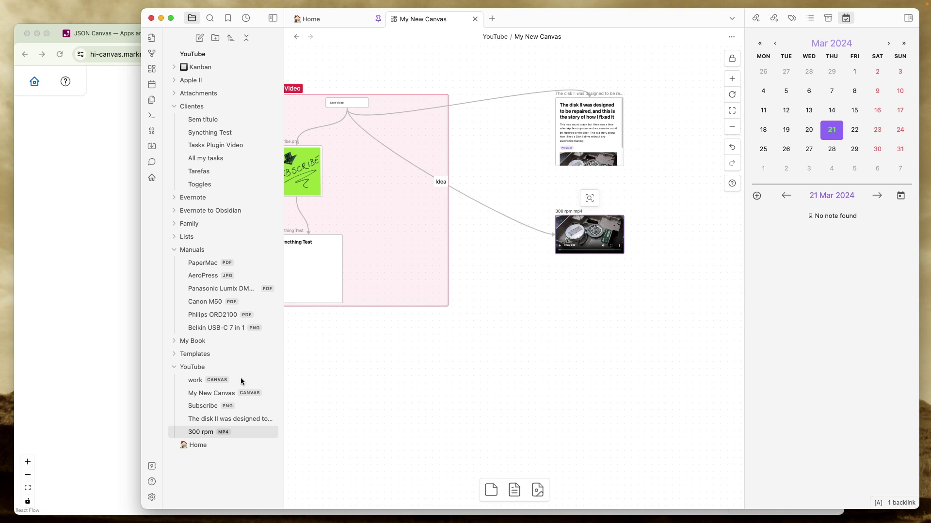
click(241, 377)
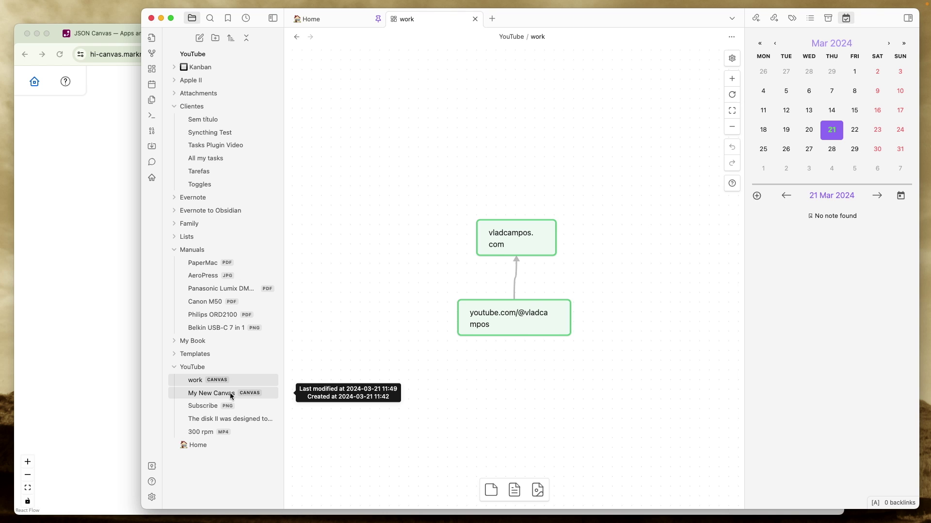
click(231, 396)
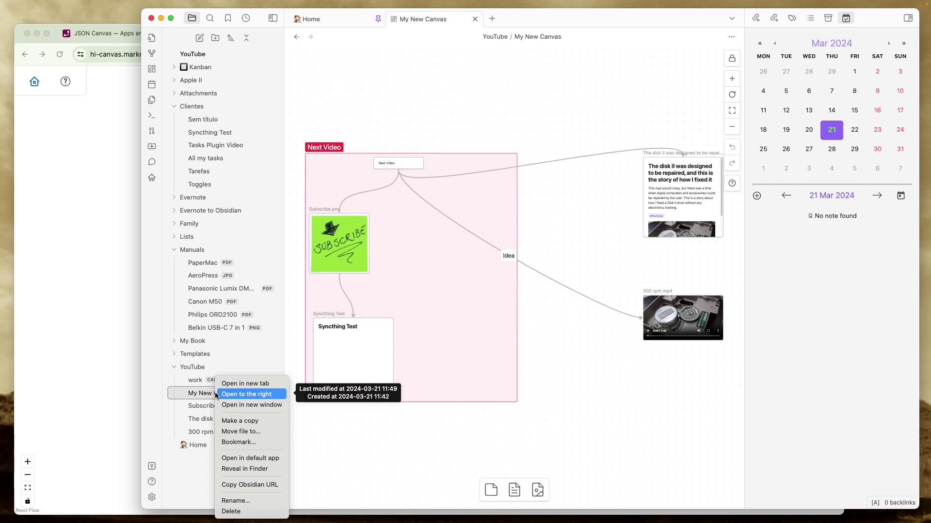
Reveal the My New Canvas file in Finder from Obsidian's file tree
click(262, 469)
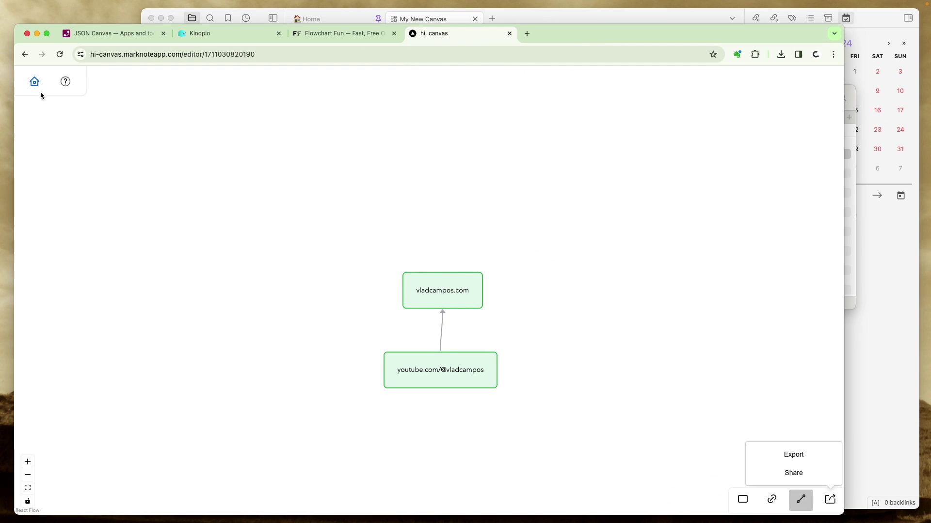
Import the My New Canvas file into hi-canvas and zoom out until the red Next Video group fits
click(35, 82)
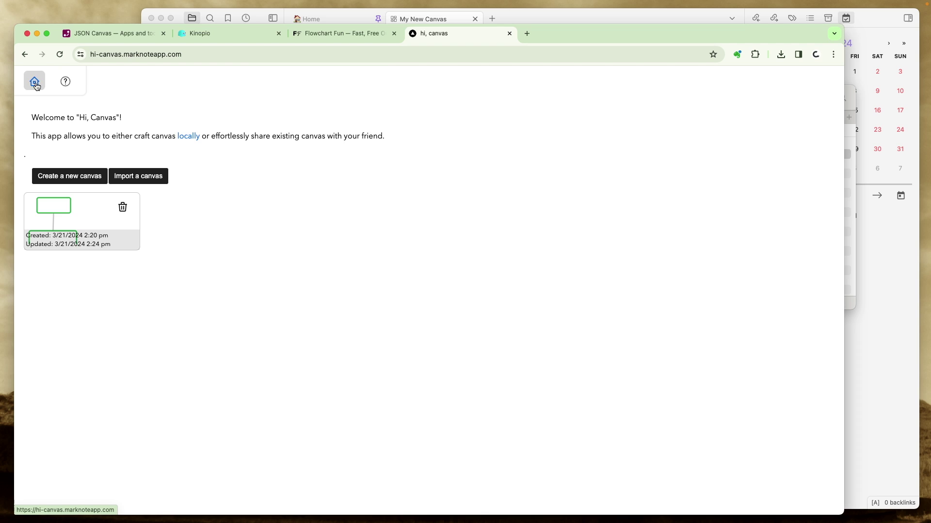
click(139, 177)
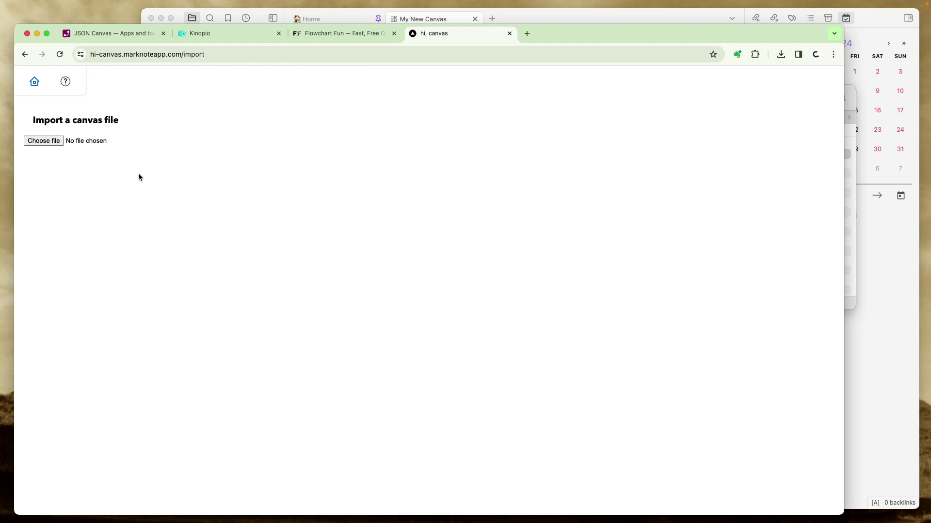
click(27, 142)
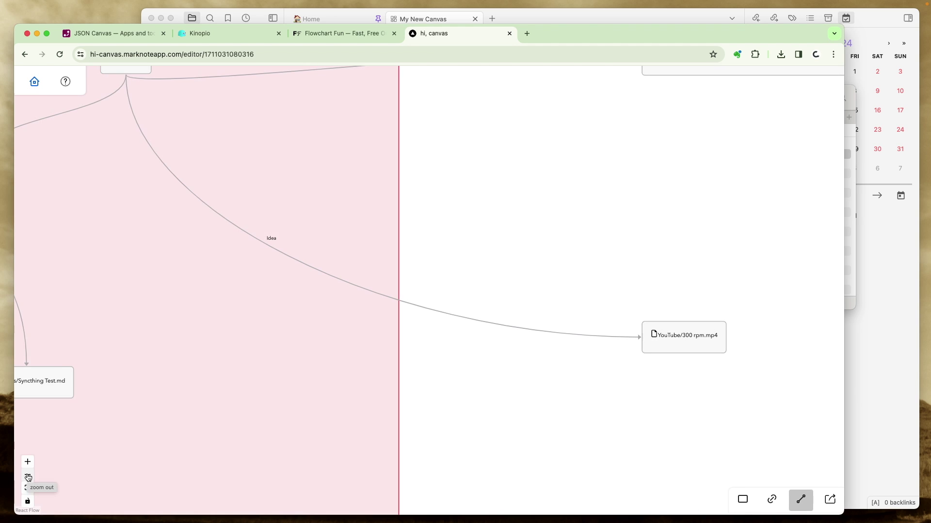
click(28, 478)
click(28, 477)
click(28, 477)
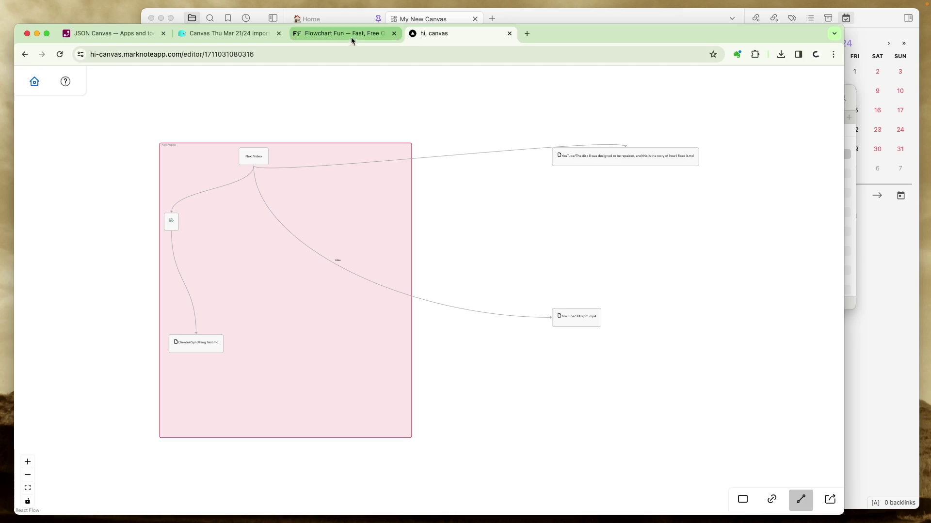
click(345, 33)
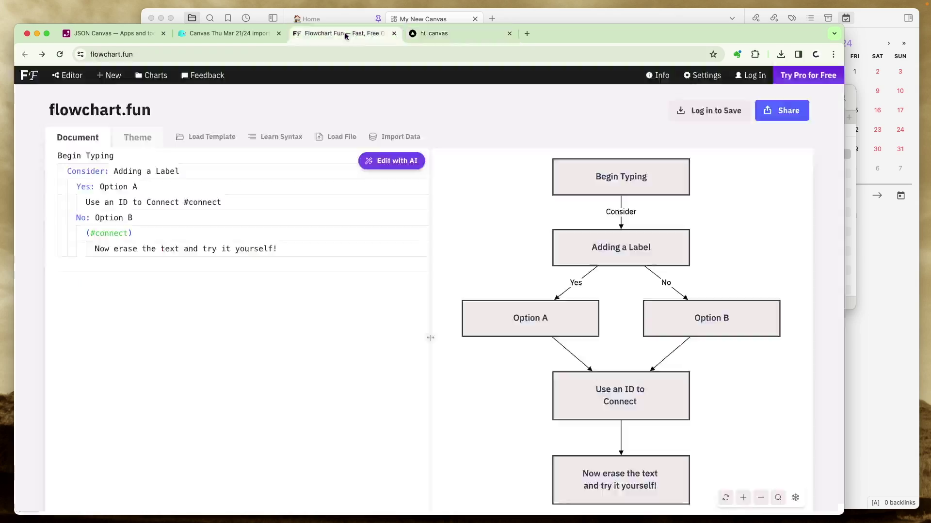
Try Load File in flowchart.fun, then dismiss the Pro-only upgrade notice
click(342, 146)
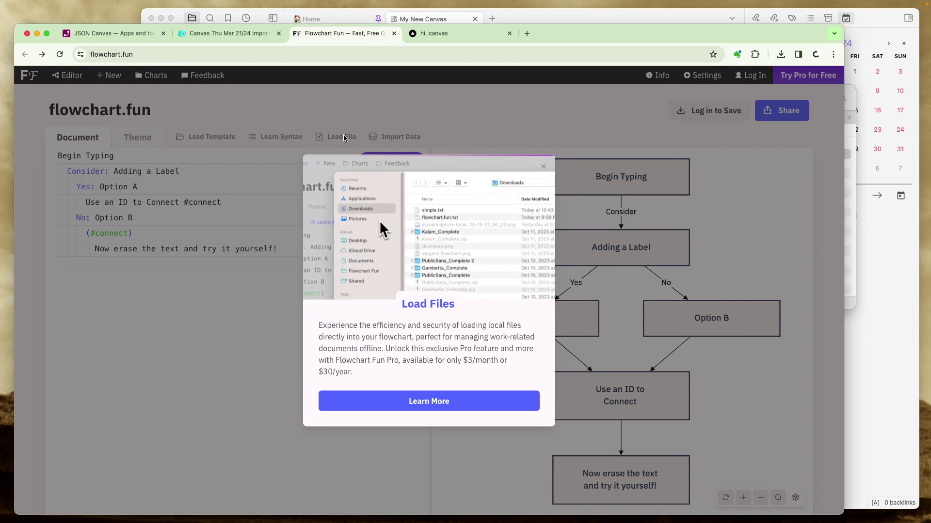
click(379, 113)
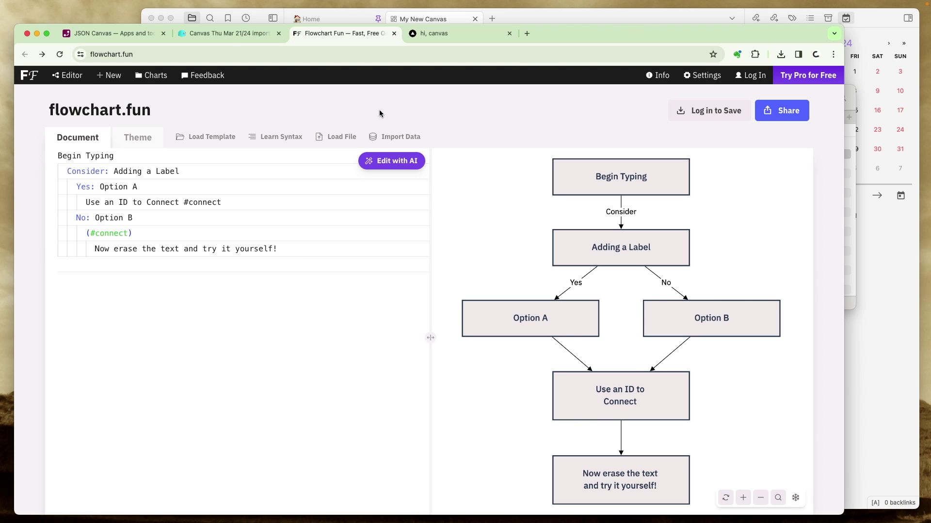